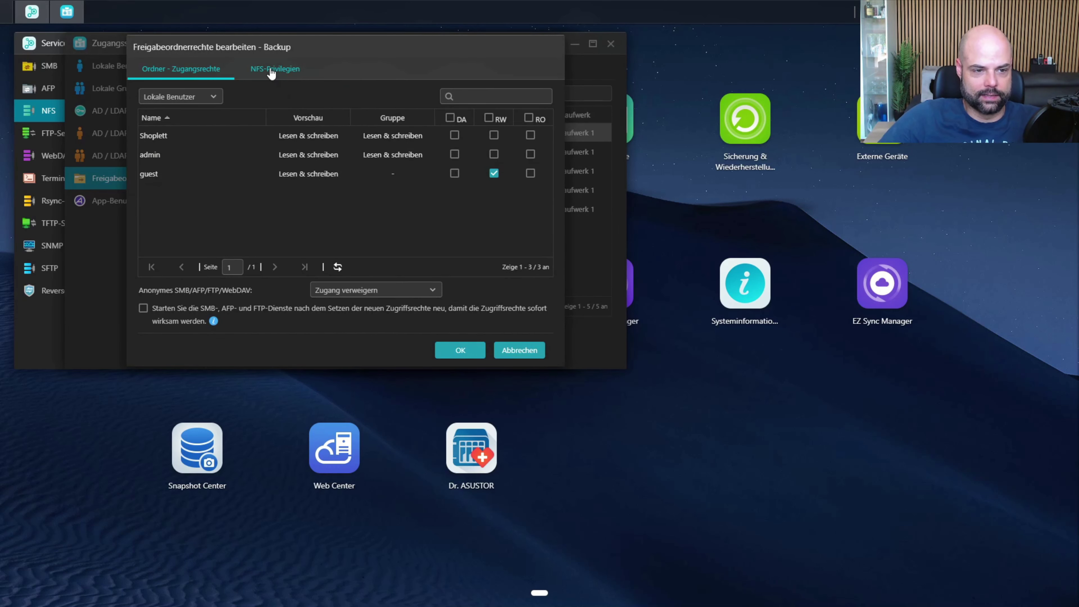
- Add an NFS privilege for client address 127.0.0.1 to the Backup shared folder
click(272, 70)
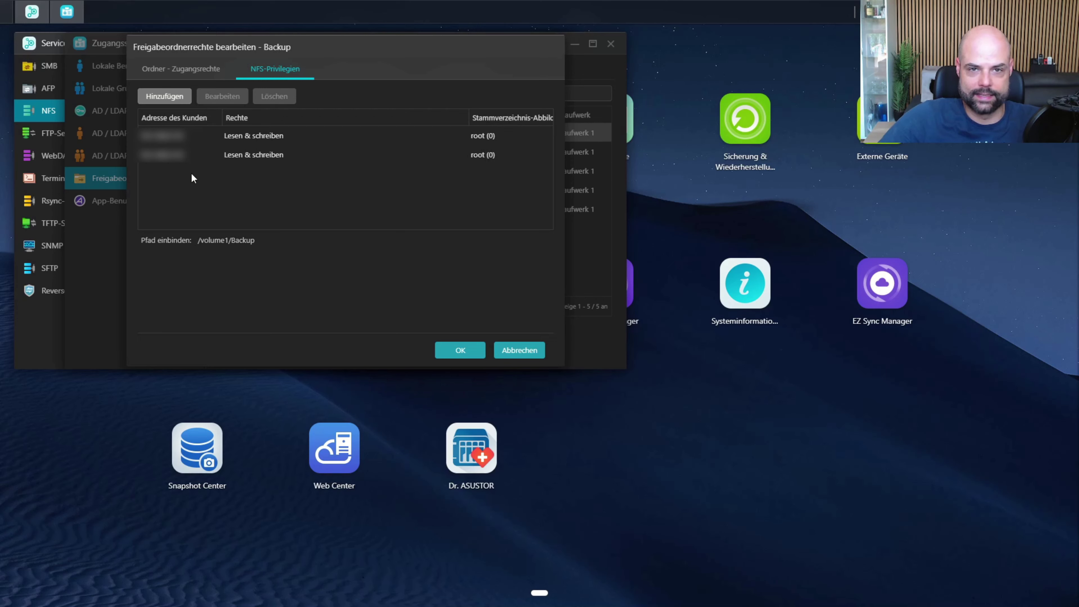
click(165, 97)
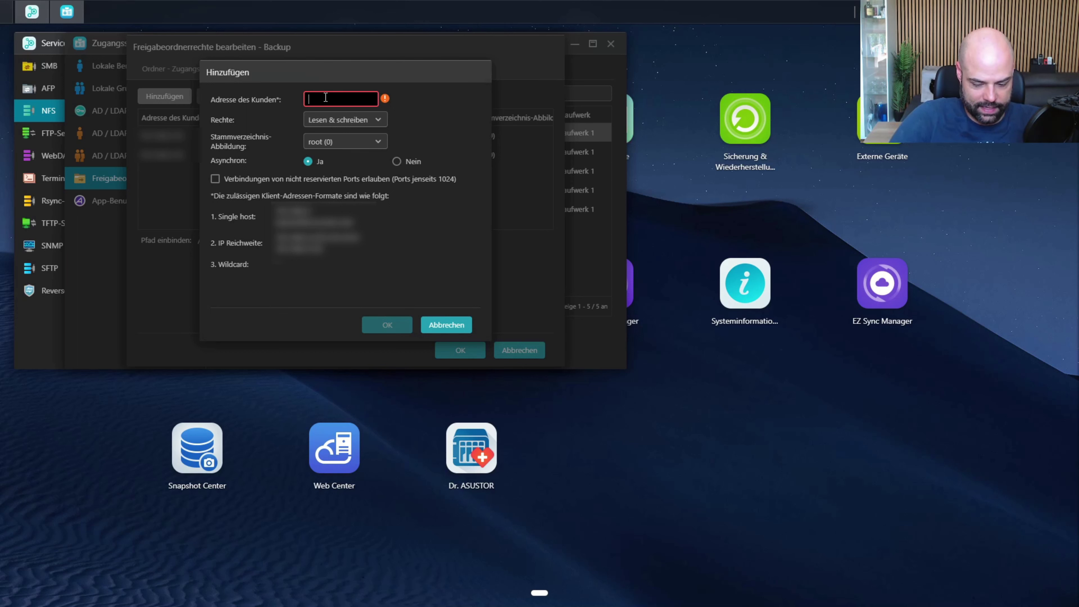
text(127.)
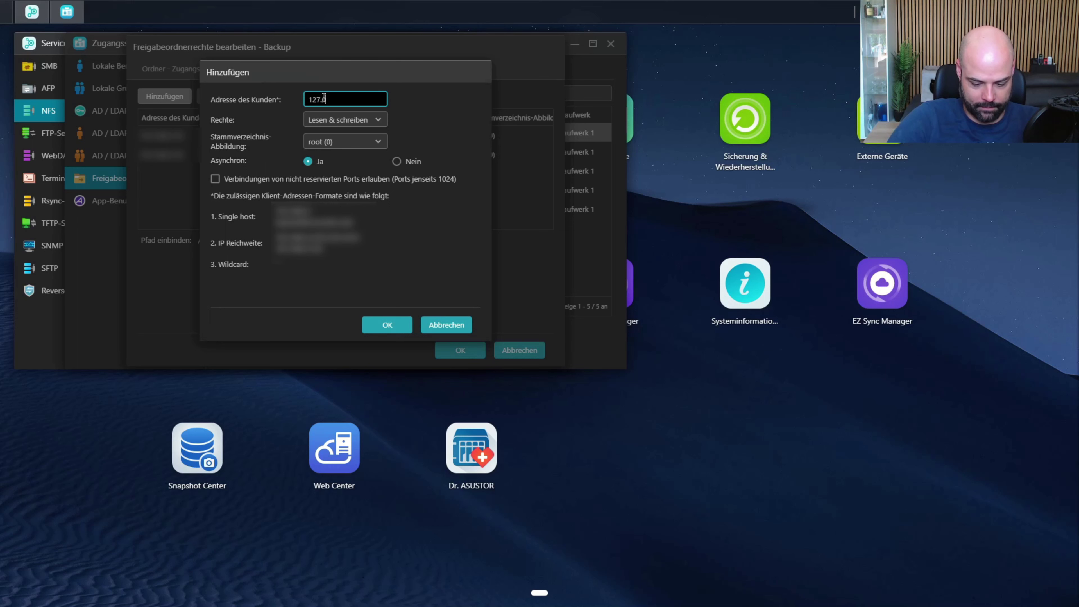
text(0.0.1)
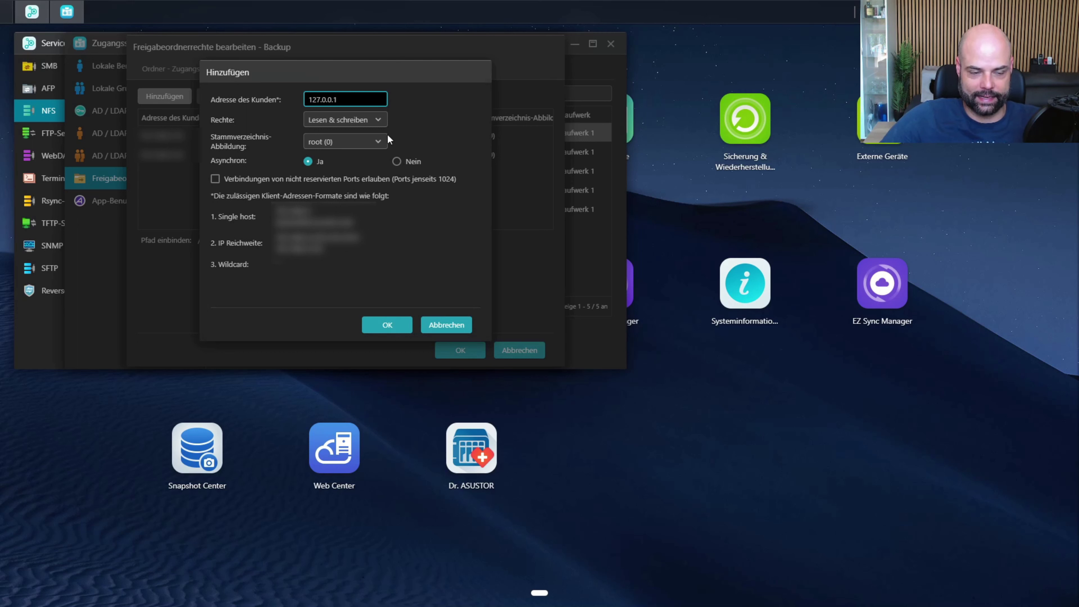
click(389, 328)
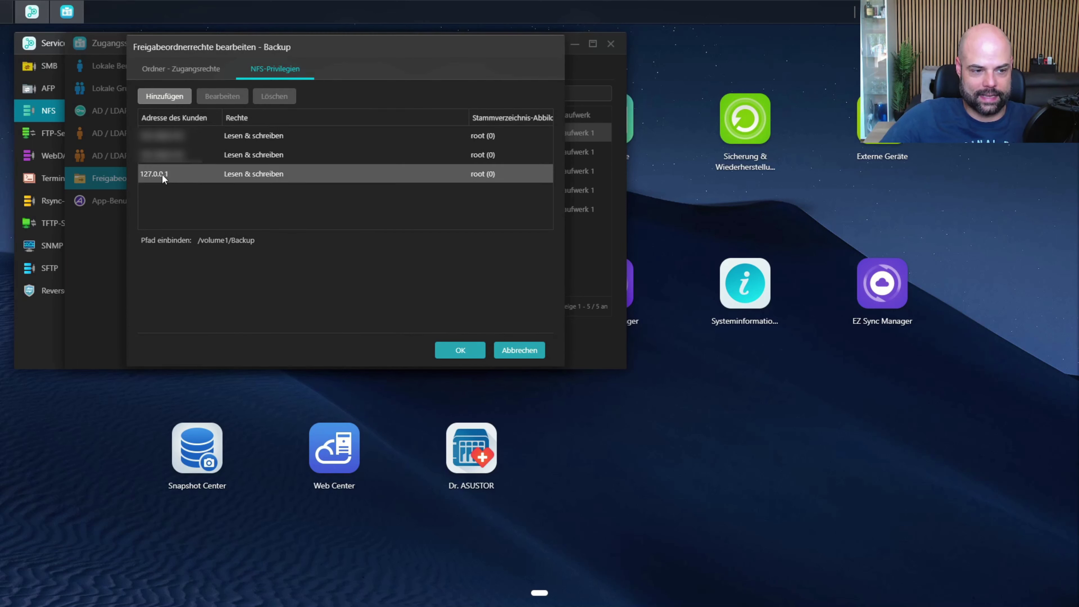
- Delete the 127.0.0.1 NFS privilege and confirm the Backup folder's permissions
click(162, 175)
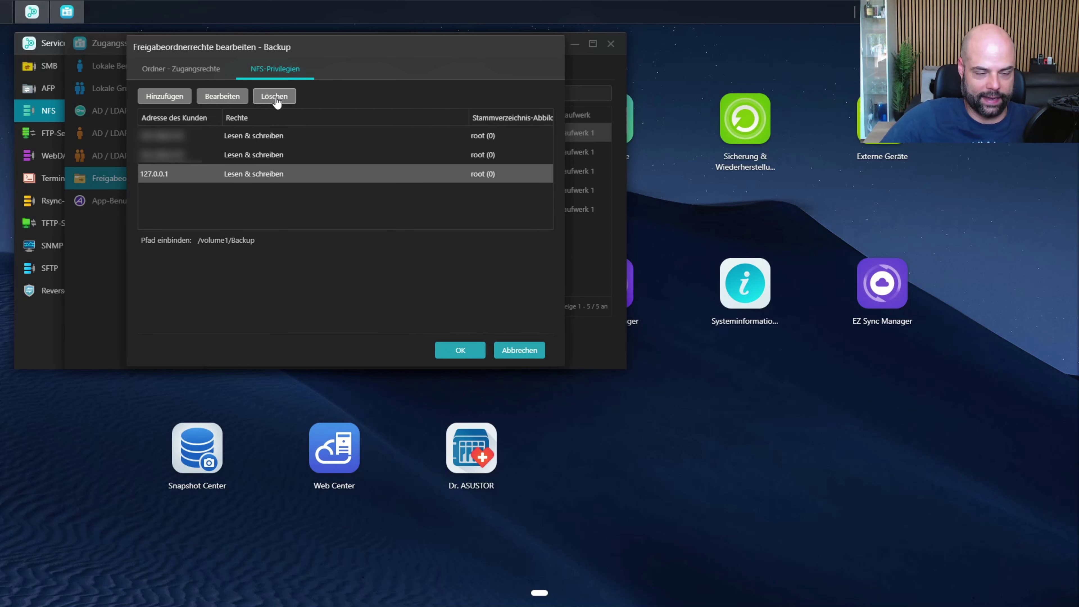
click(460, 350)
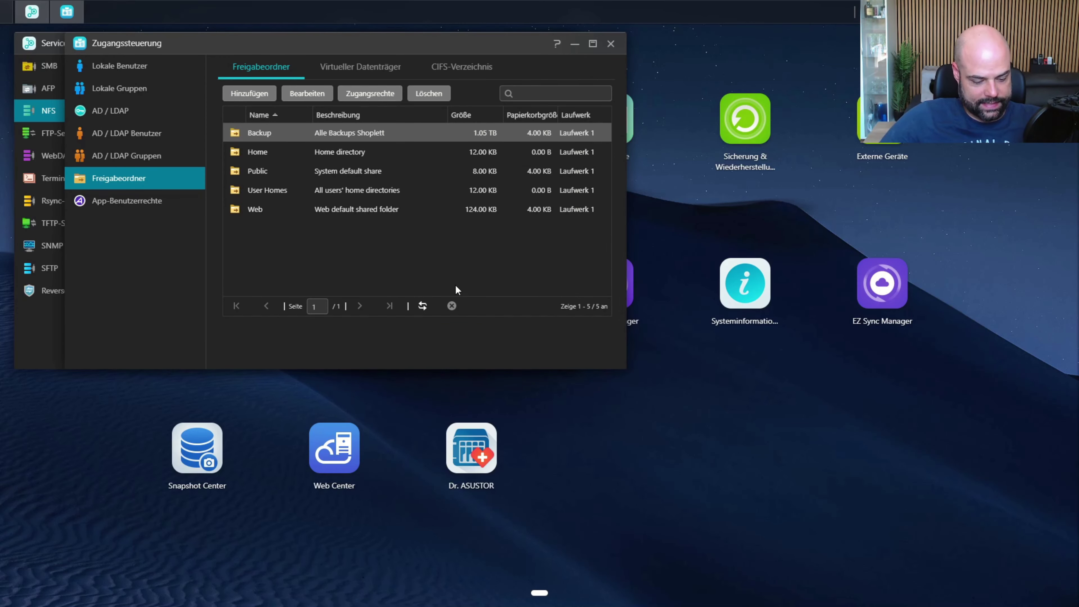
- Switch to Home Assistant and open the storage page (Speicher) in the system settings
key(ctrl+Tab)
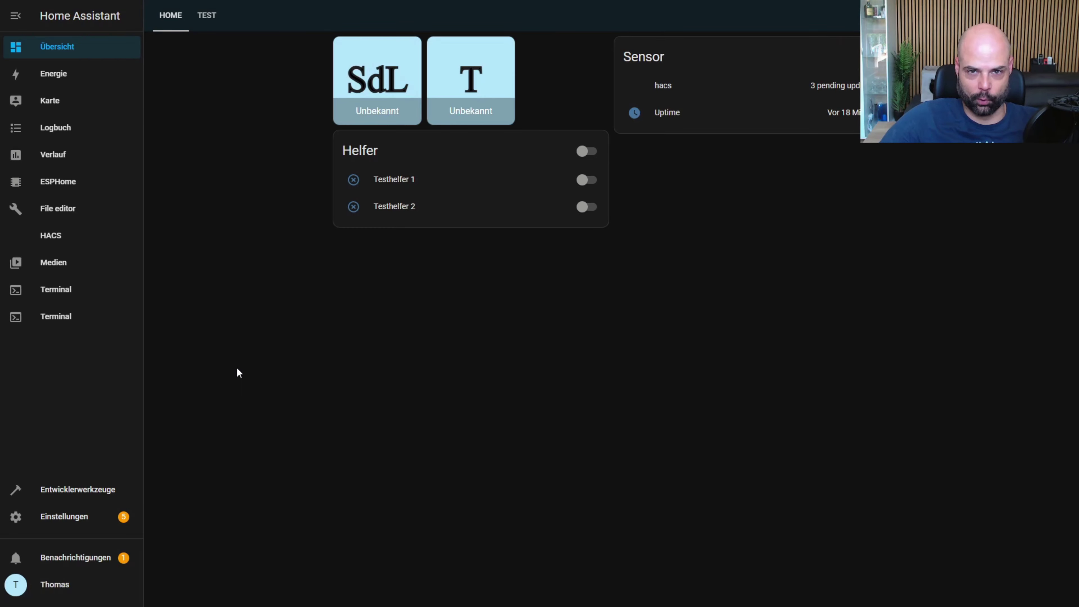
click(61, 519)
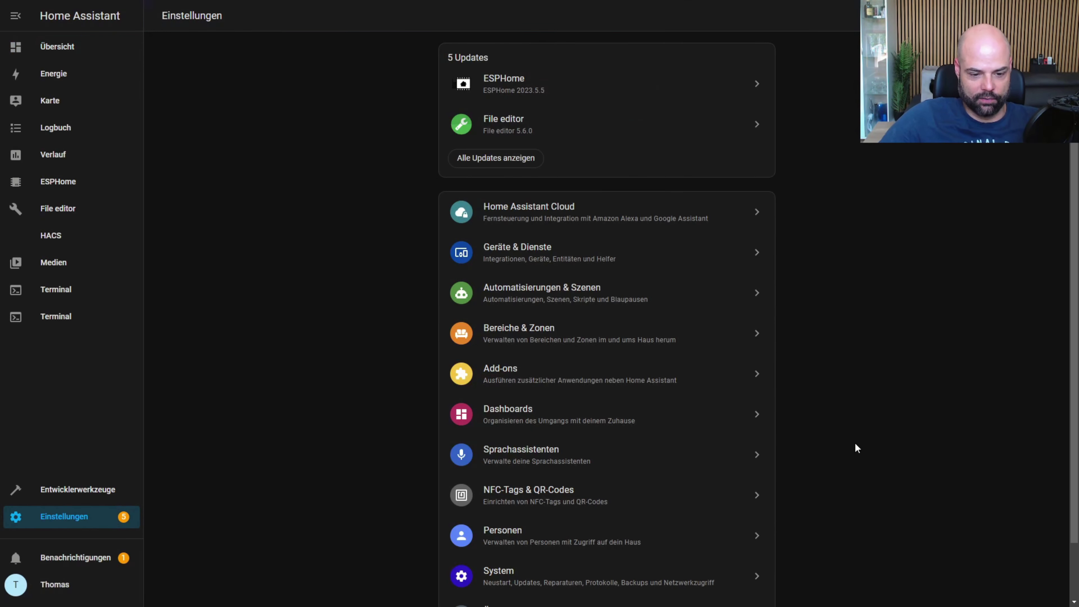
scroll(856, 447, down, 2)
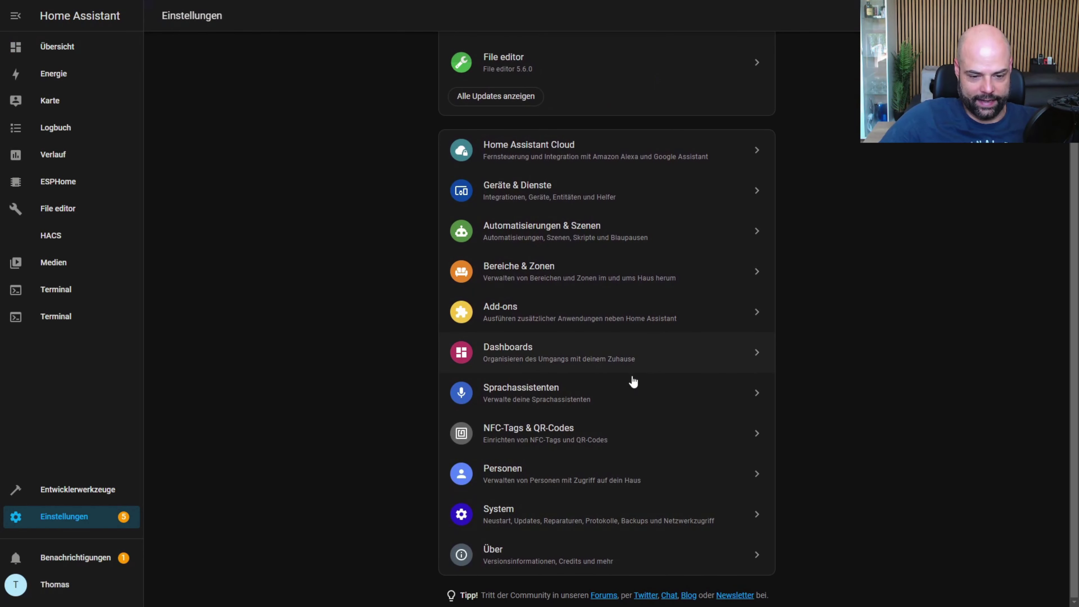
click(537, 517)
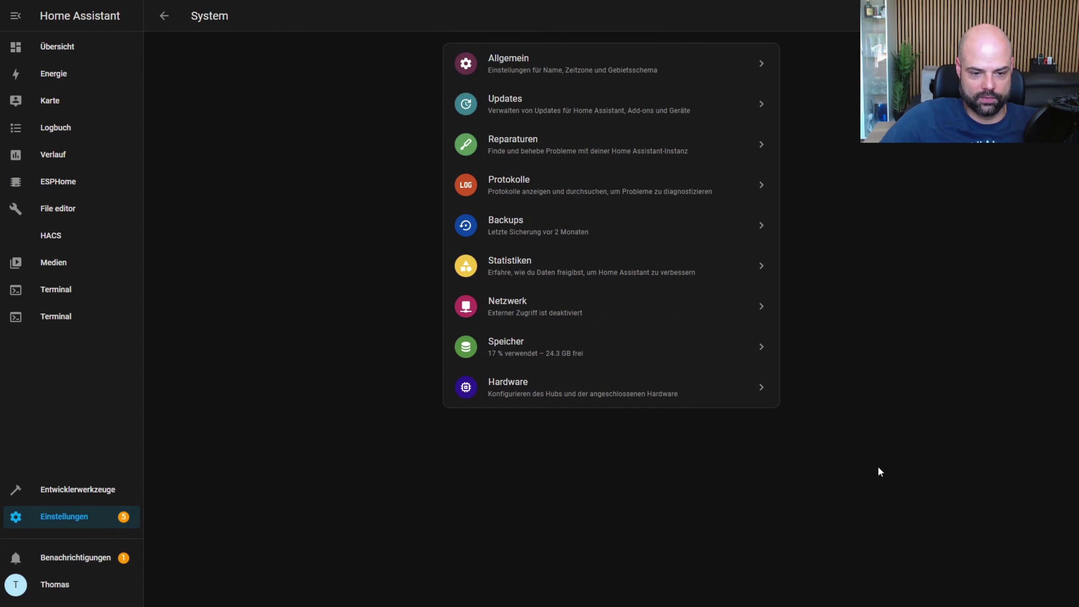
click(545, 352)
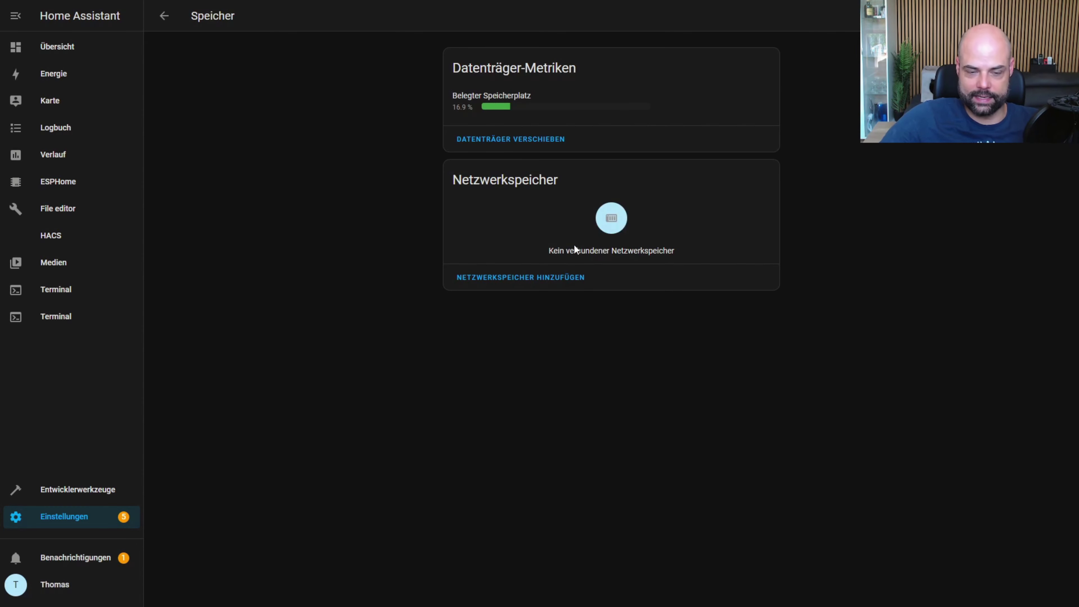
- Start adding a network storage named Backup and set its usage to Backup
click(512, 280)
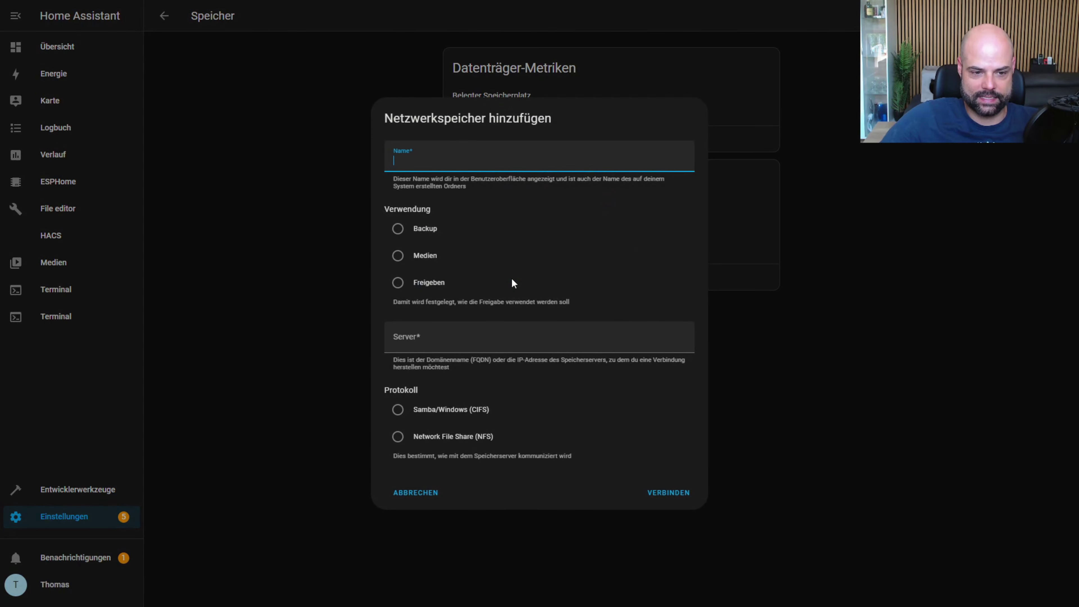
text(B)
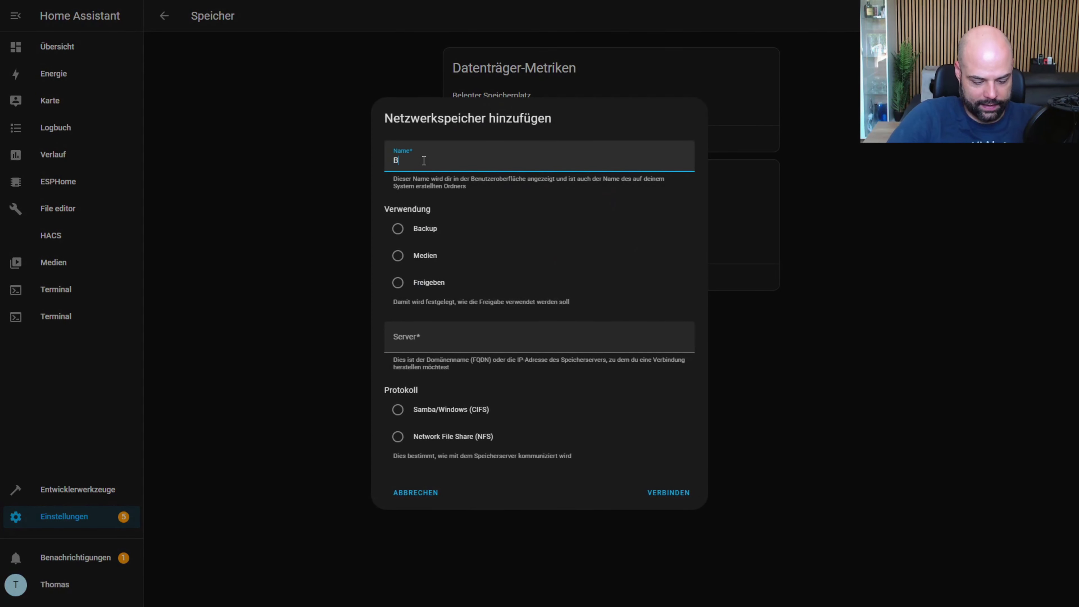
text(ack)
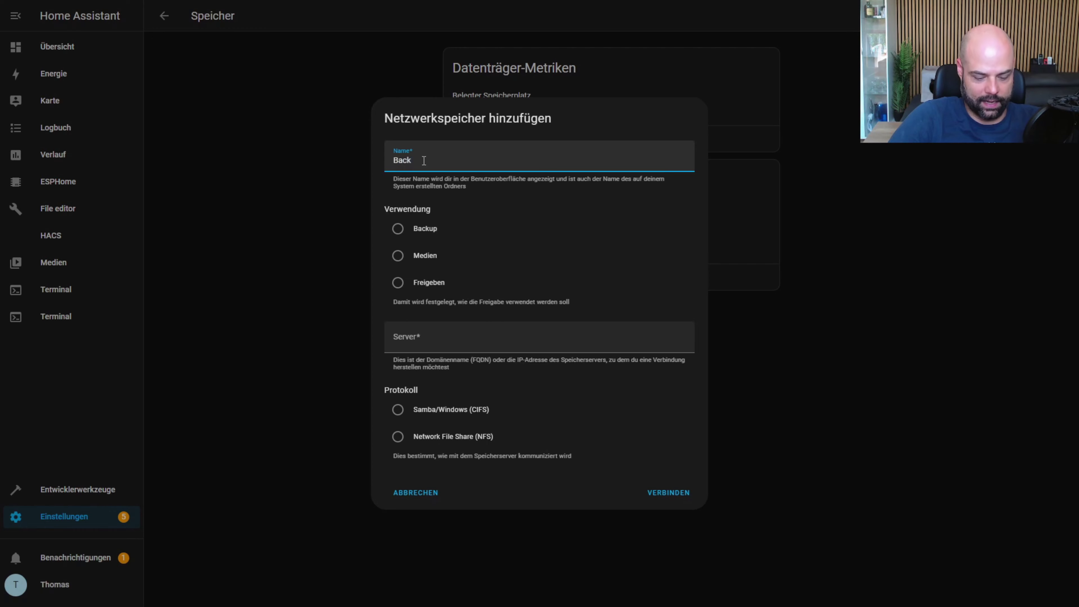
text(up)
key(Tab)
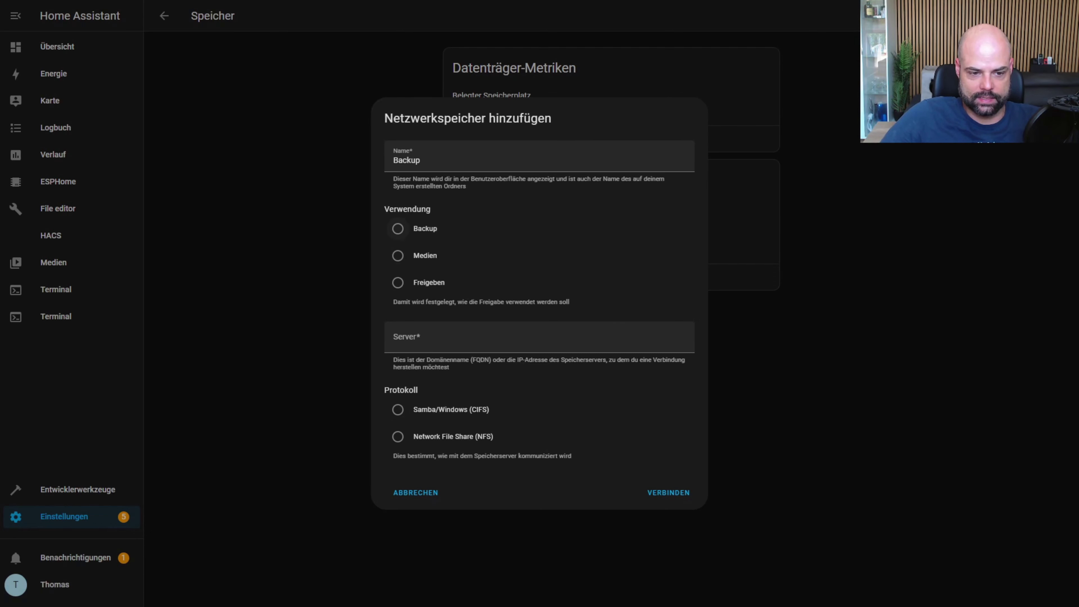
click(426, 230)
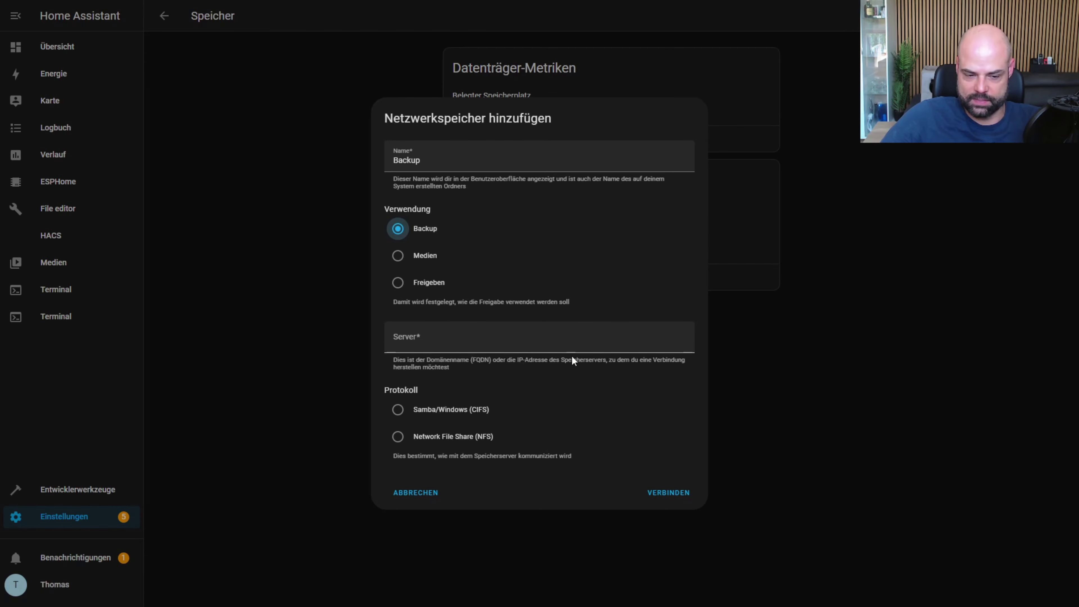
- Enter the NAS's IP address as the server and choose Network File Share (NFS) as the protocol
click(424, 340)
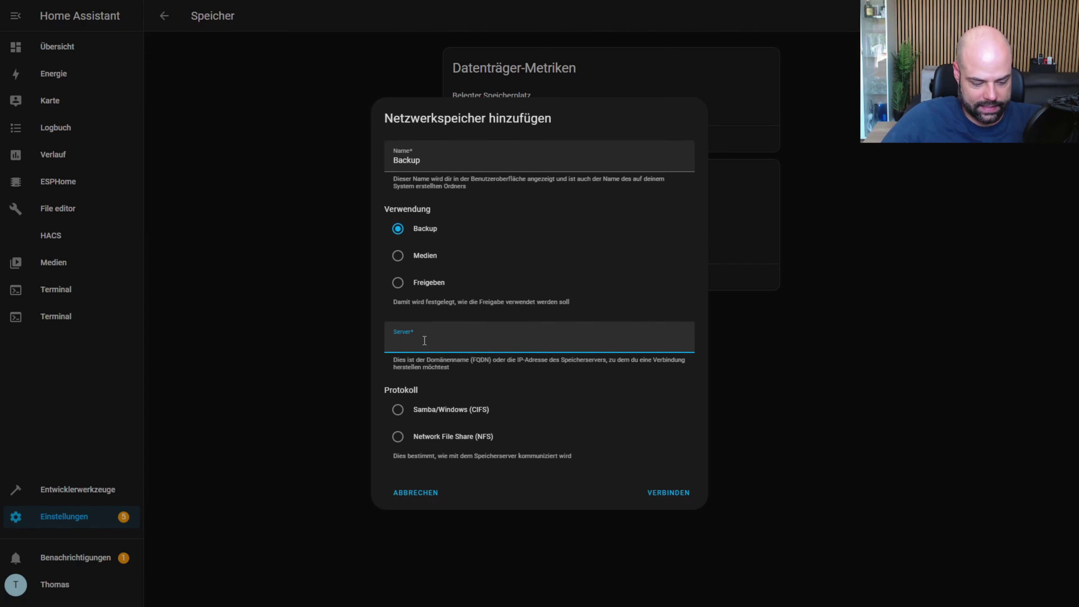
text(1)
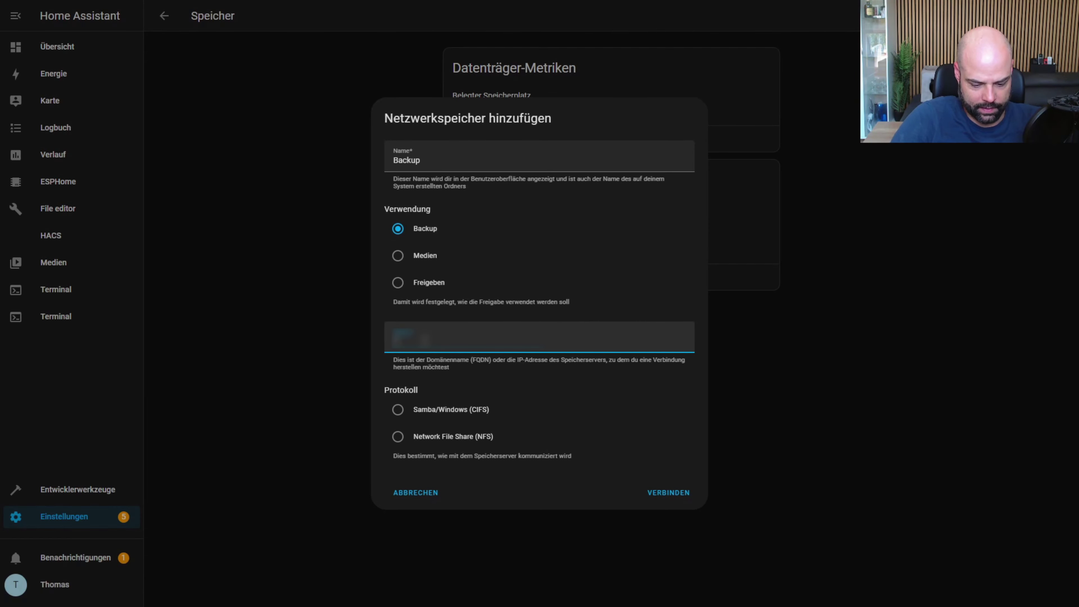
text(92)
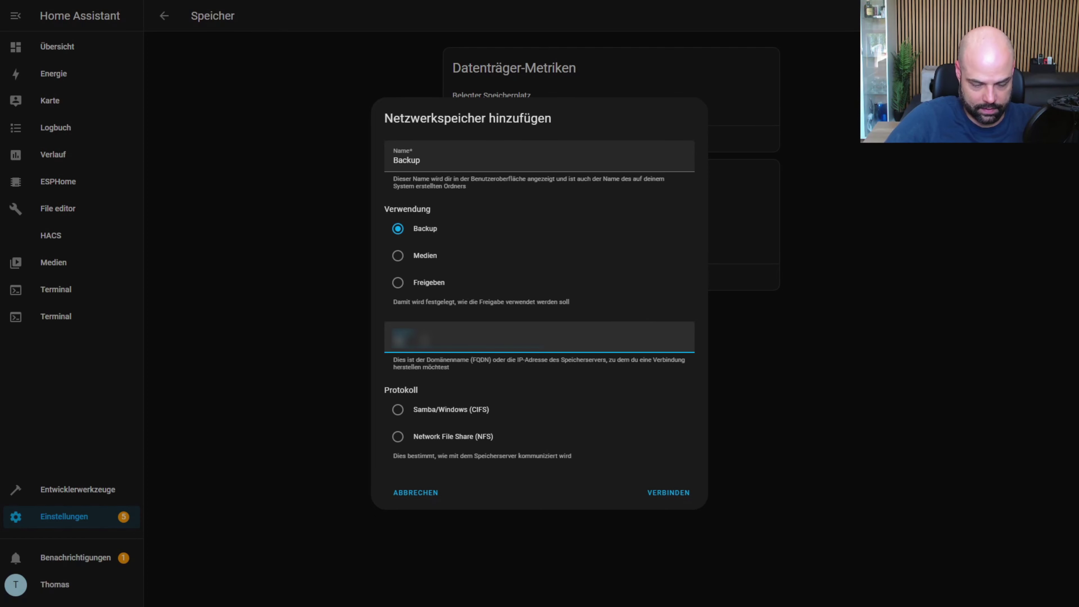
text(.168)
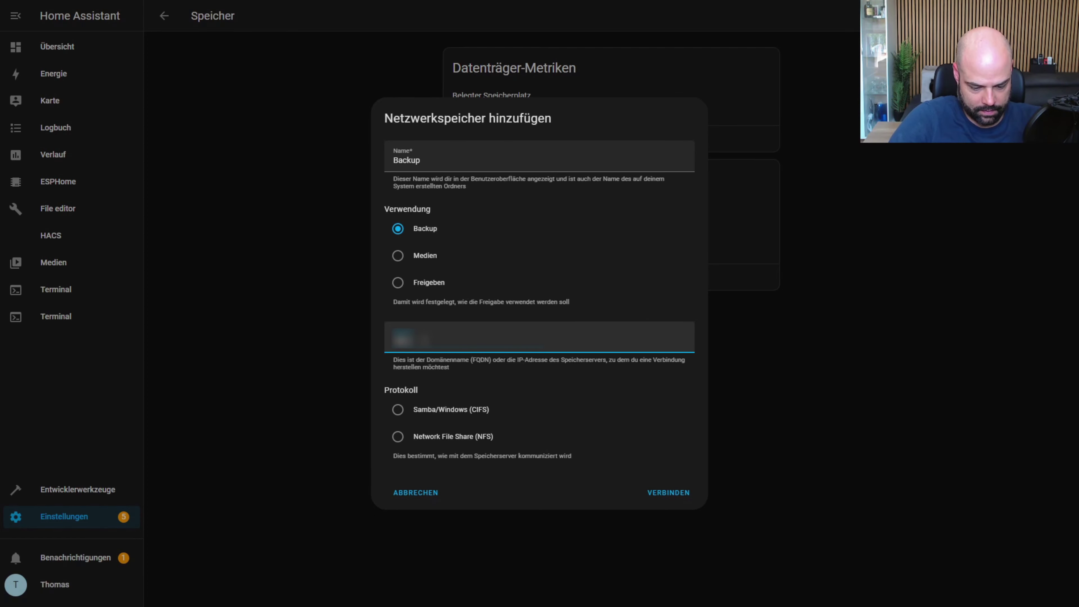
text(.1)
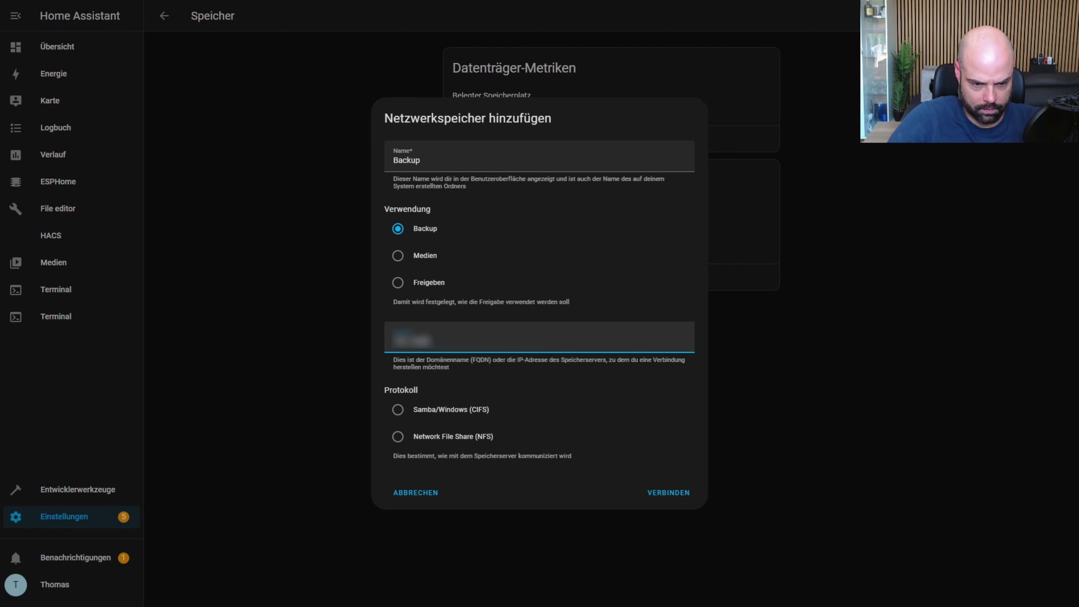
text(.10)
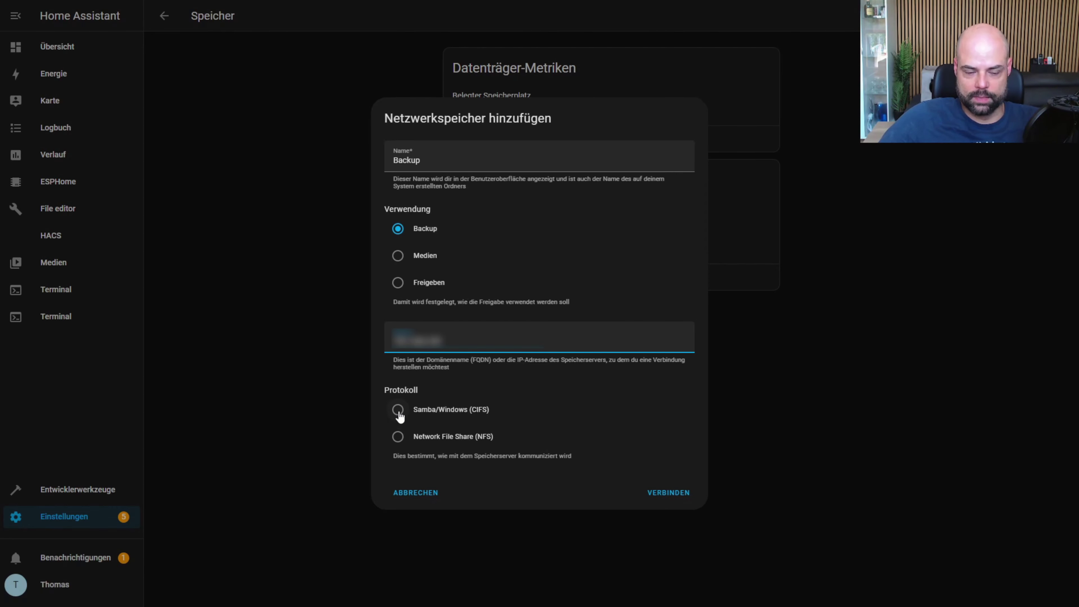
click(398, 438)
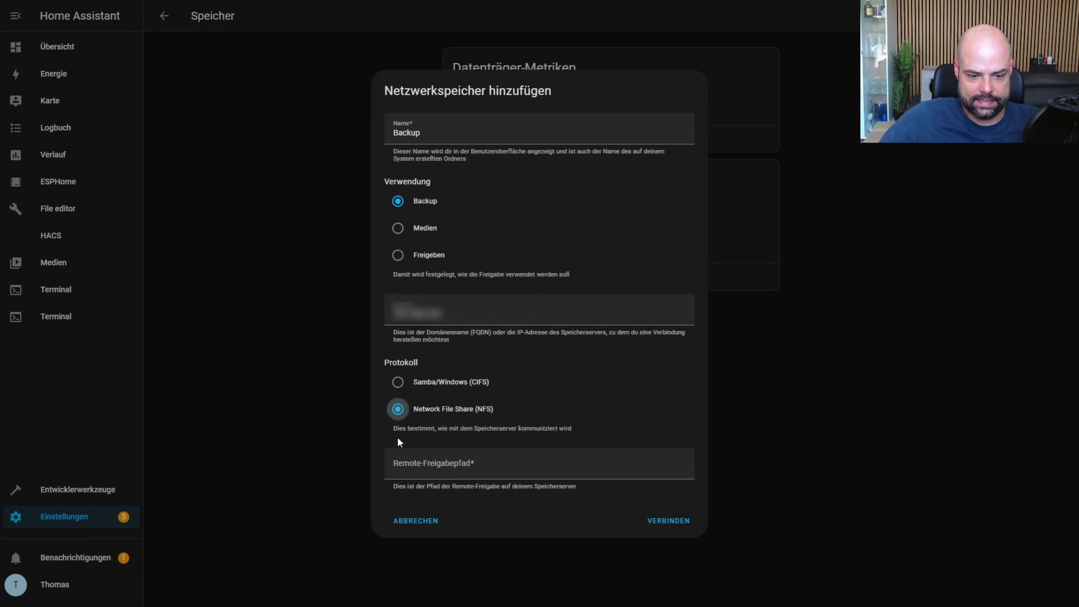
click(433, 473)
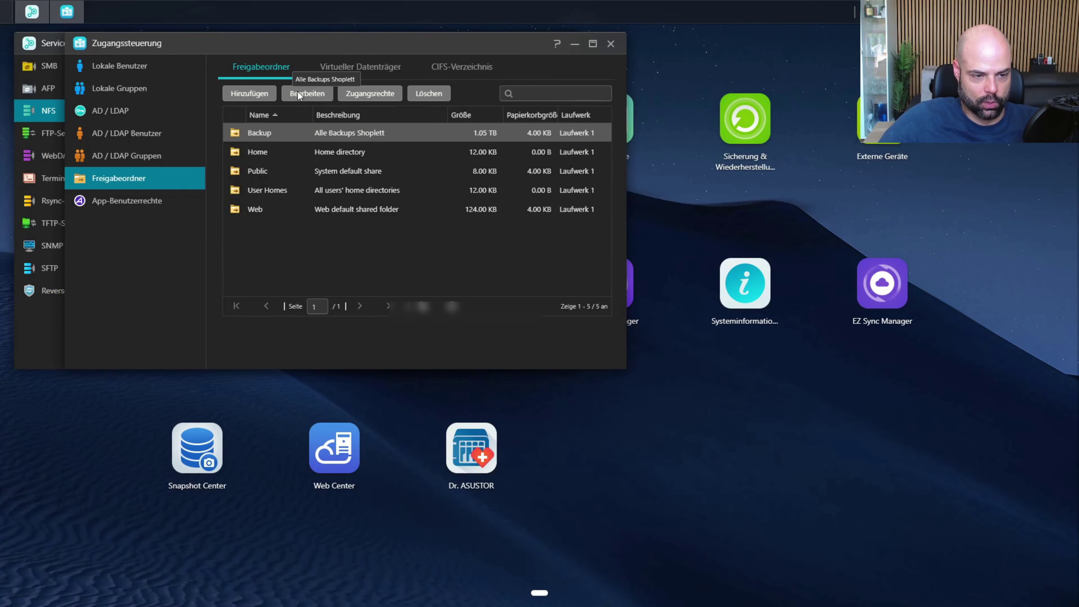
- In the ASUSTOR NAS interface, copy the mount path /volume1/Backup from the Backup folder's NFS privileges and close them without changes
right_click(256, 129)
click(345, 96)
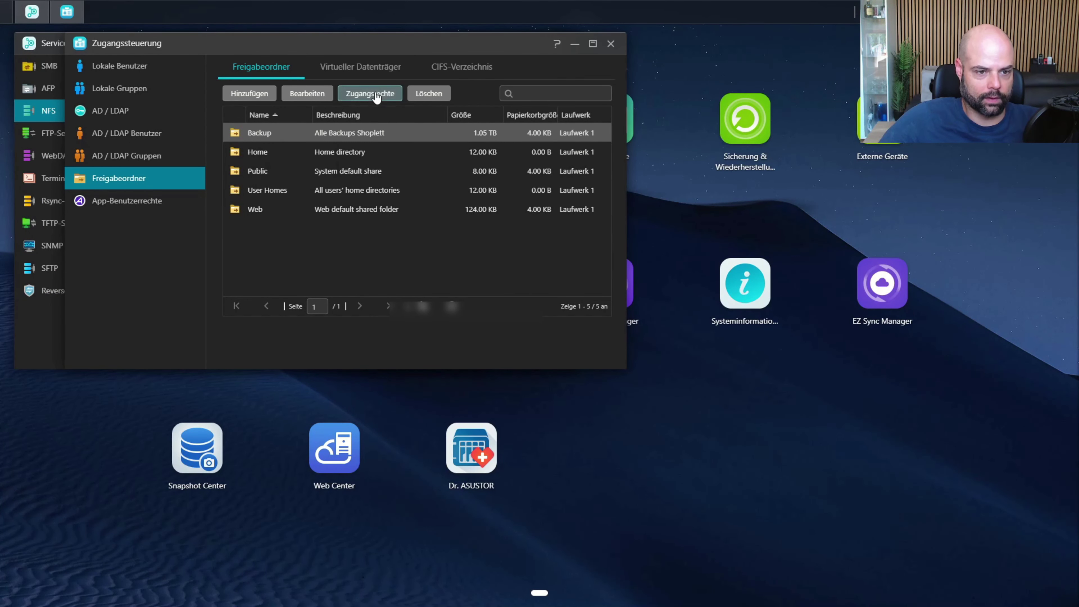
click(266, 73)
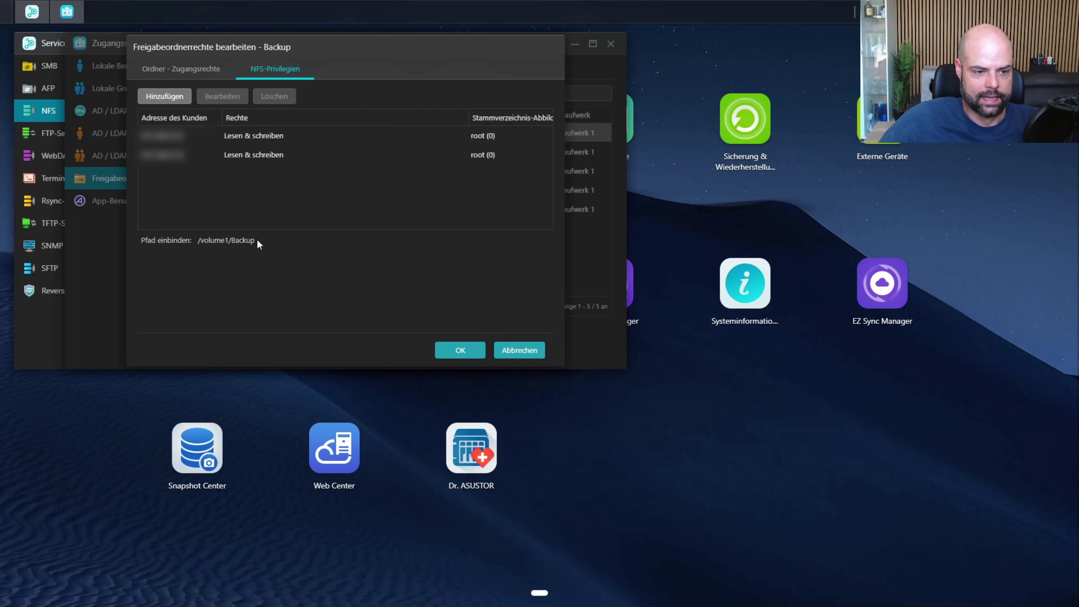
drag(256, 241, 199, 241)
key(ctrl+c)
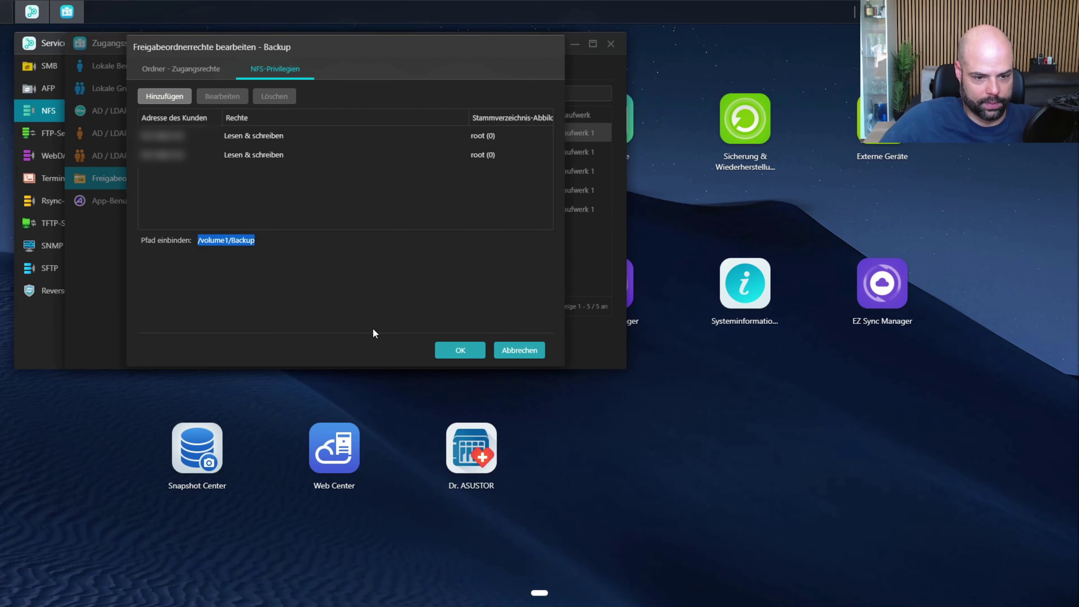
click(514, 350)
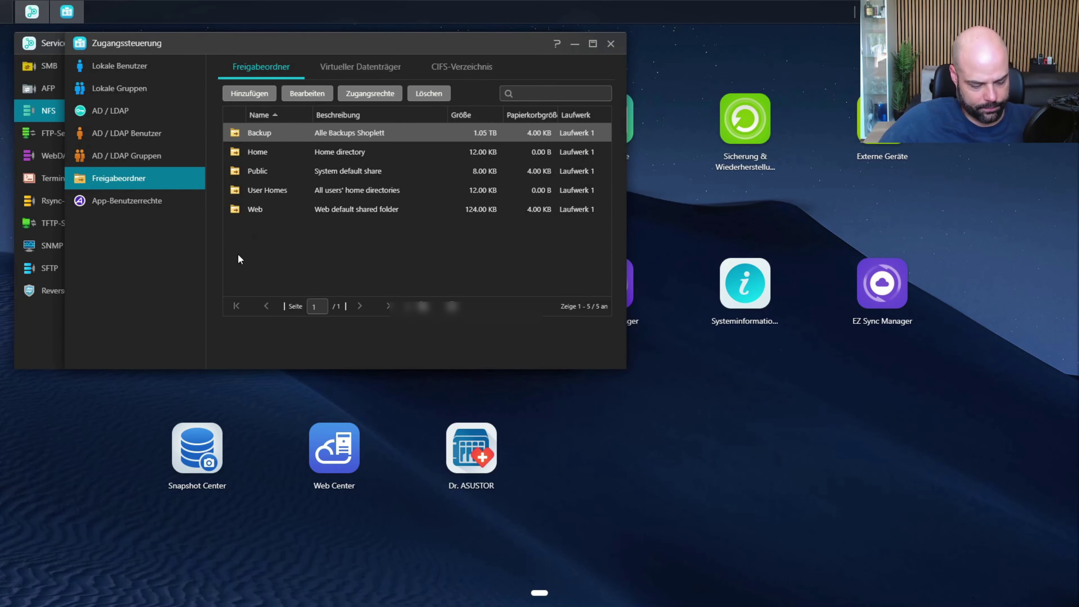
- Back in Home Assistant, paste /volume1/Backup as the remote share path and connect the network storage
key(alt+Tab)
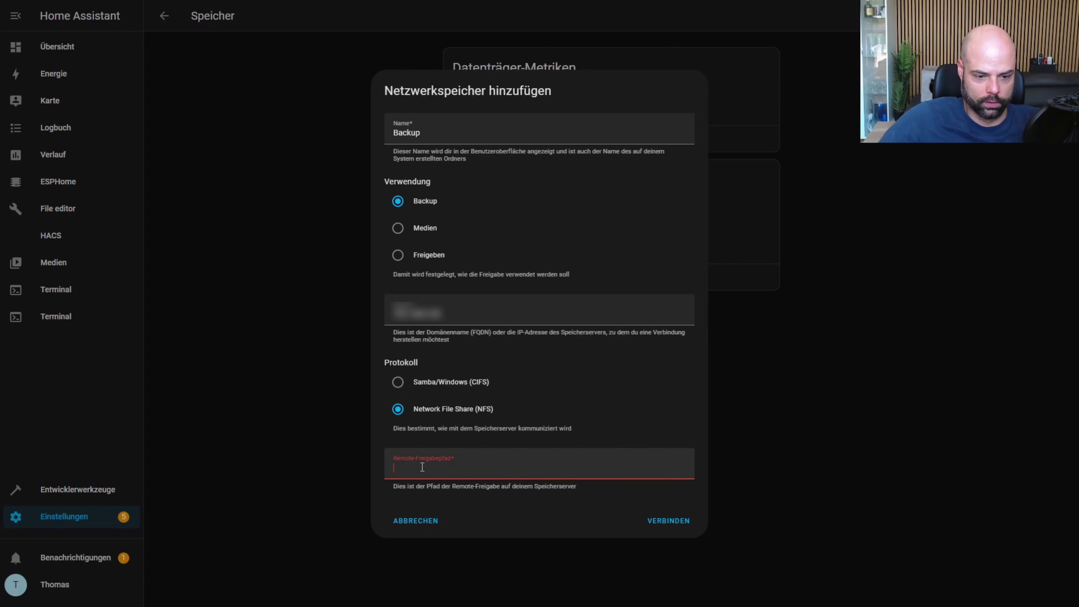
key(ctrl+v)
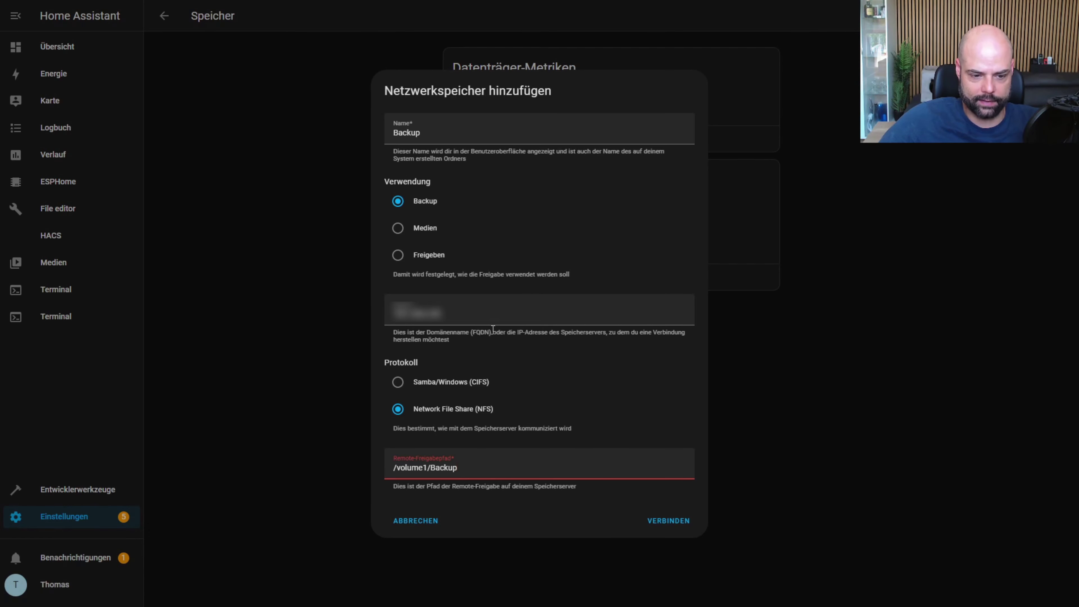
click(670, 522)
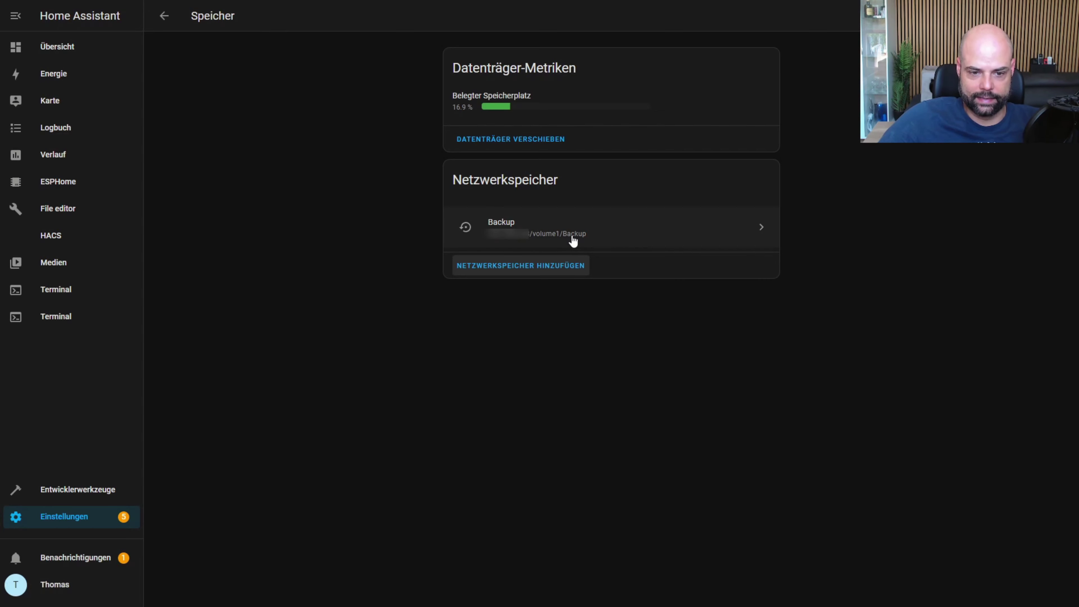
- Open the Backups page in the system settings
click(67, 521)
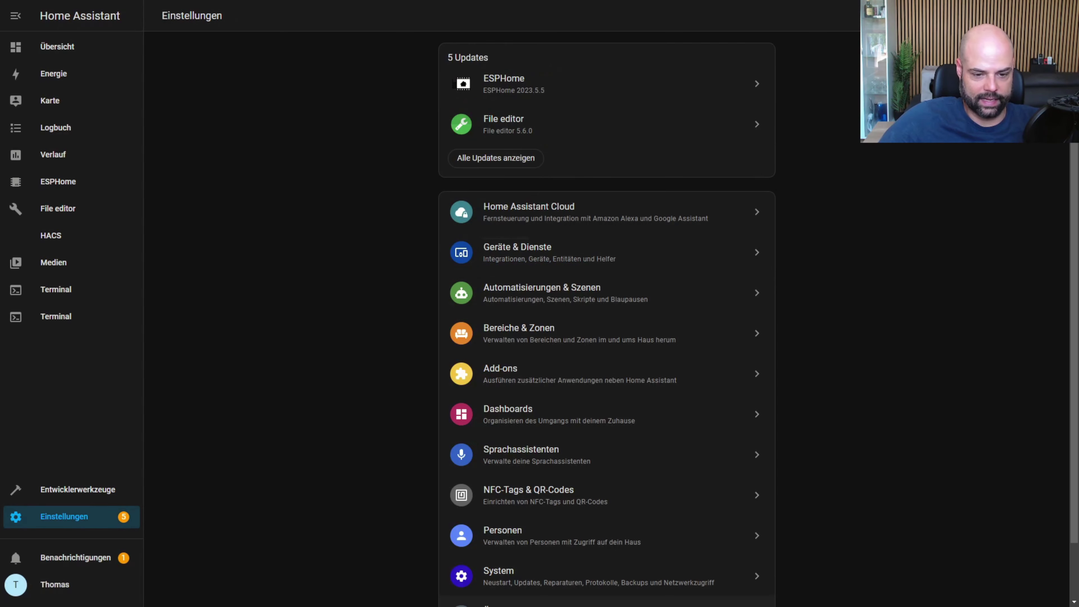
click(550, 580)
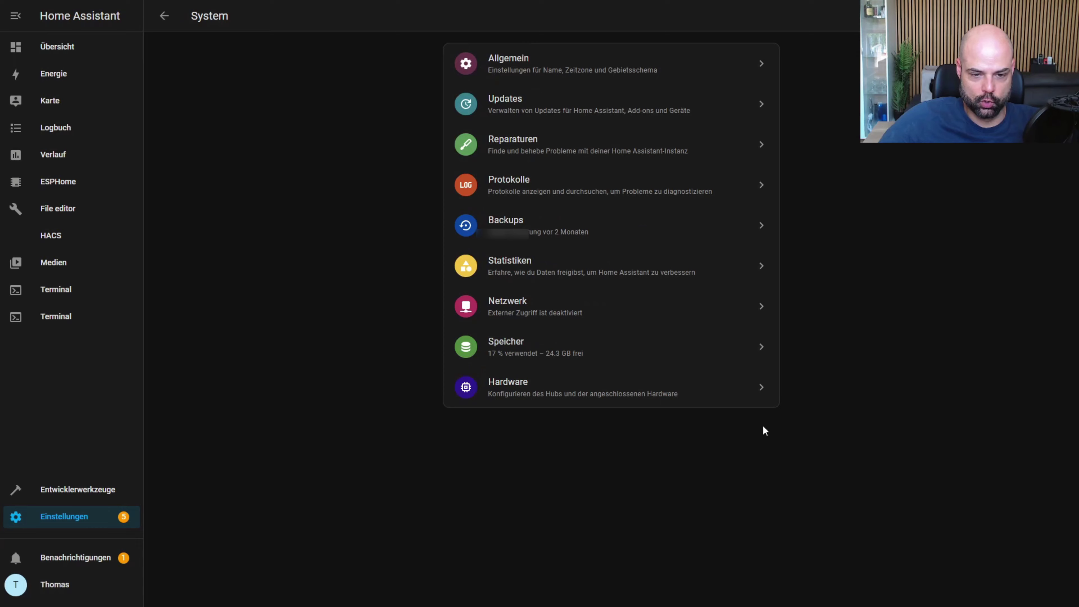
click(530, 234)
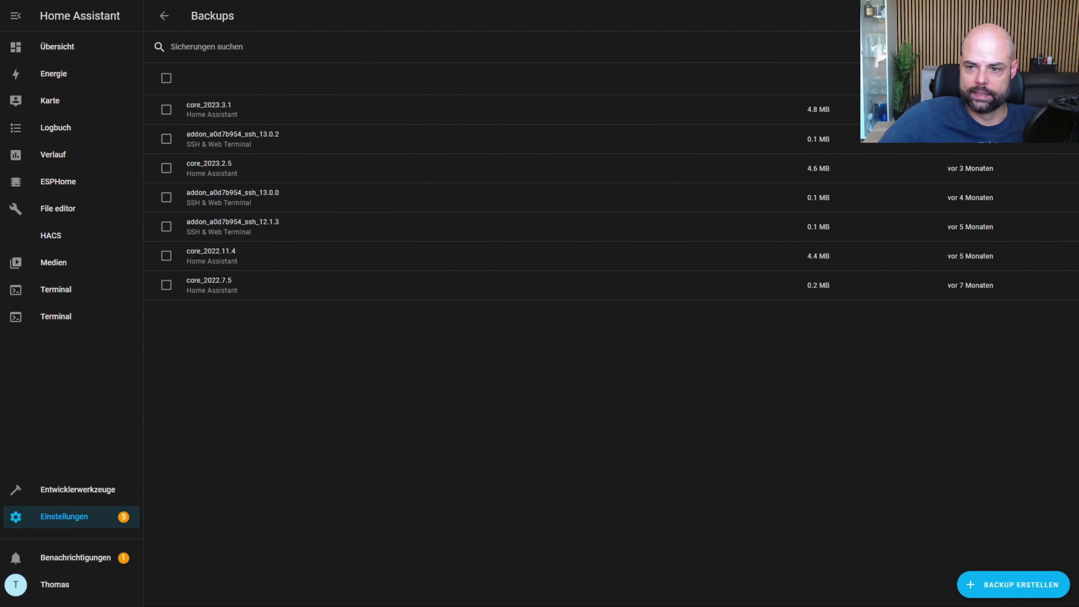
- Set the default backup location to the Backup network storage at /volume1/Backup and save it
click(1061, 13)
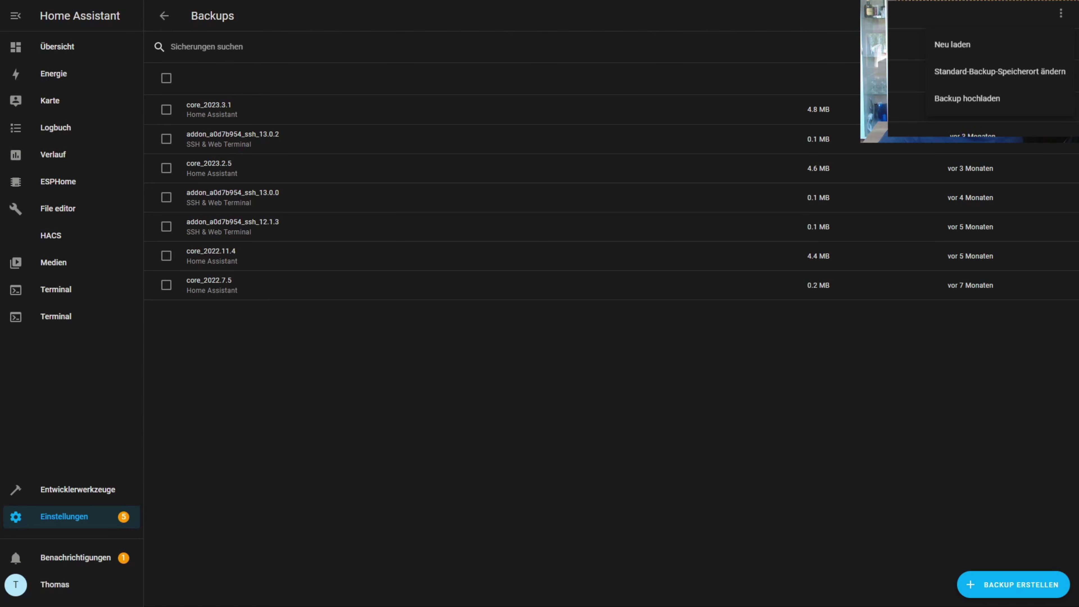
click(999, 72)
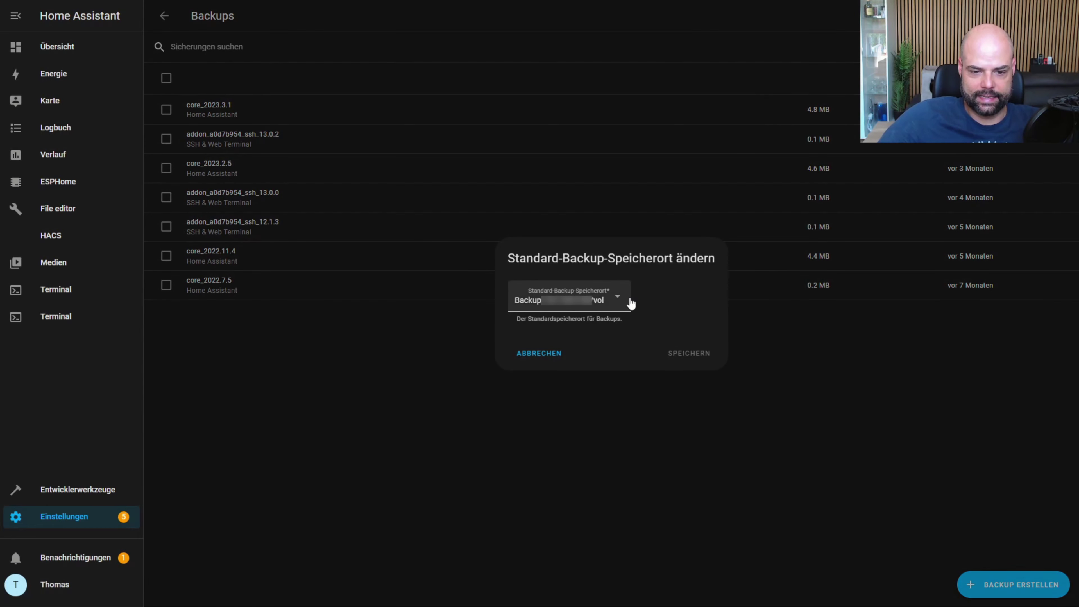
click(618, 298)
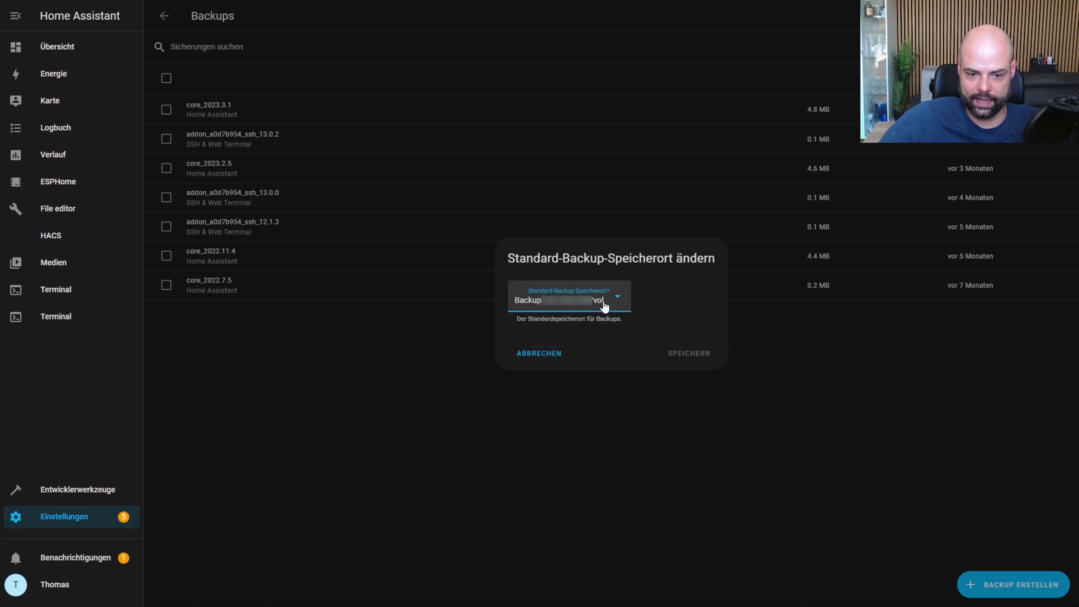
click(619, 301)
click(588, 374)
click(617, 301)
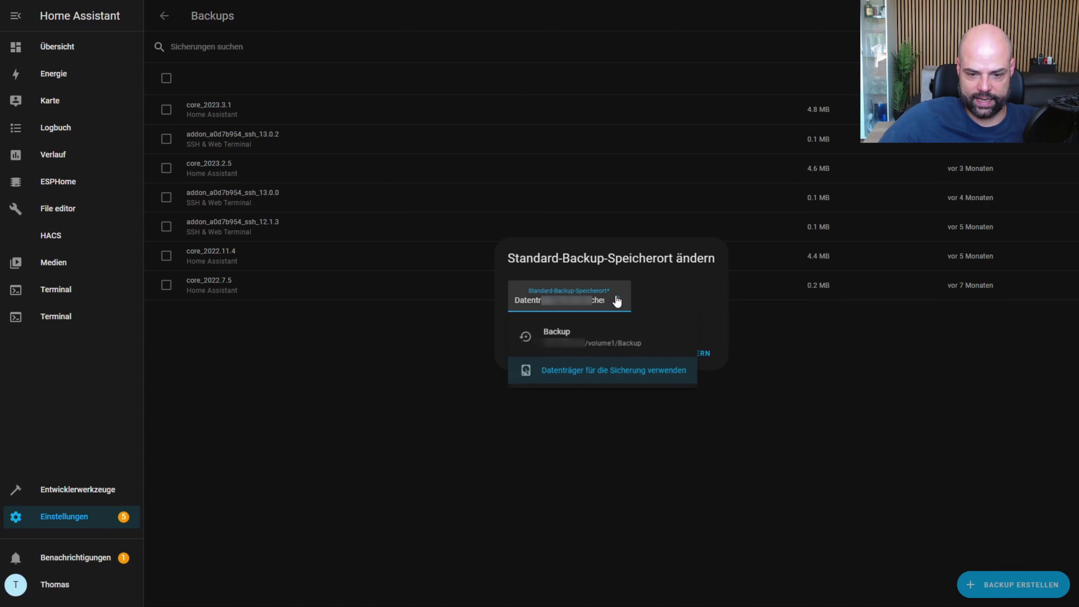
click(580, 340)
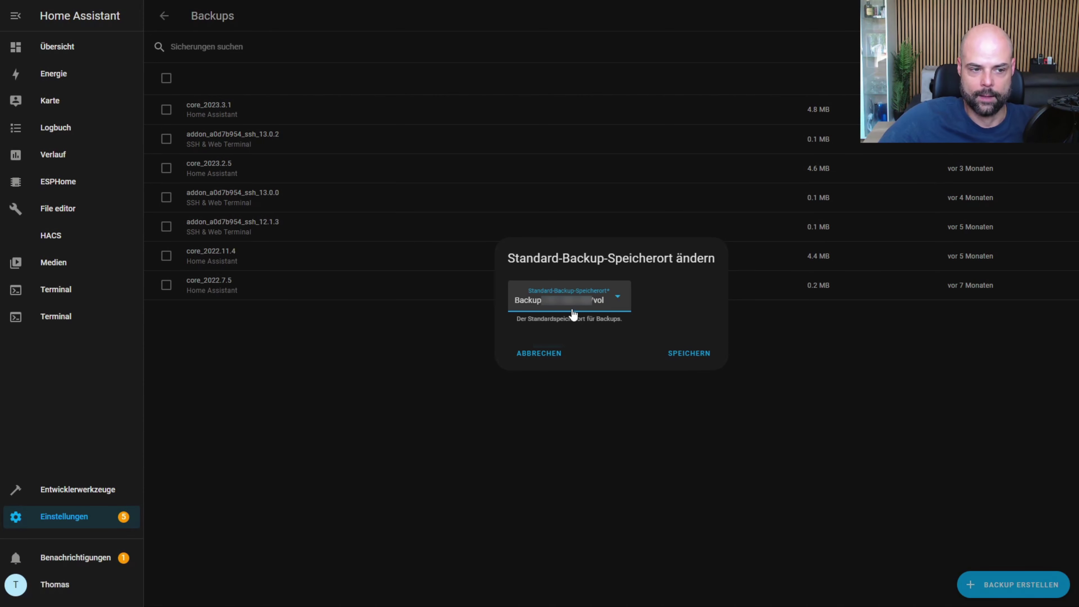
click(687, 355)
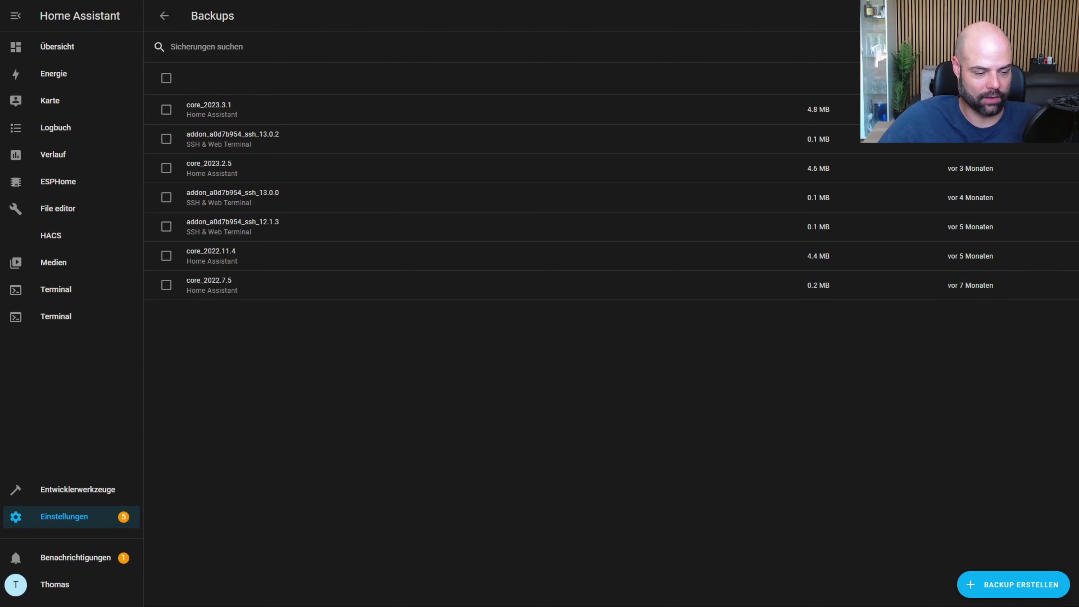
- Start a new schedule (Zeitplan) helper under devices and services and add a Sunday time block starting at 02:00
click(60, 516)
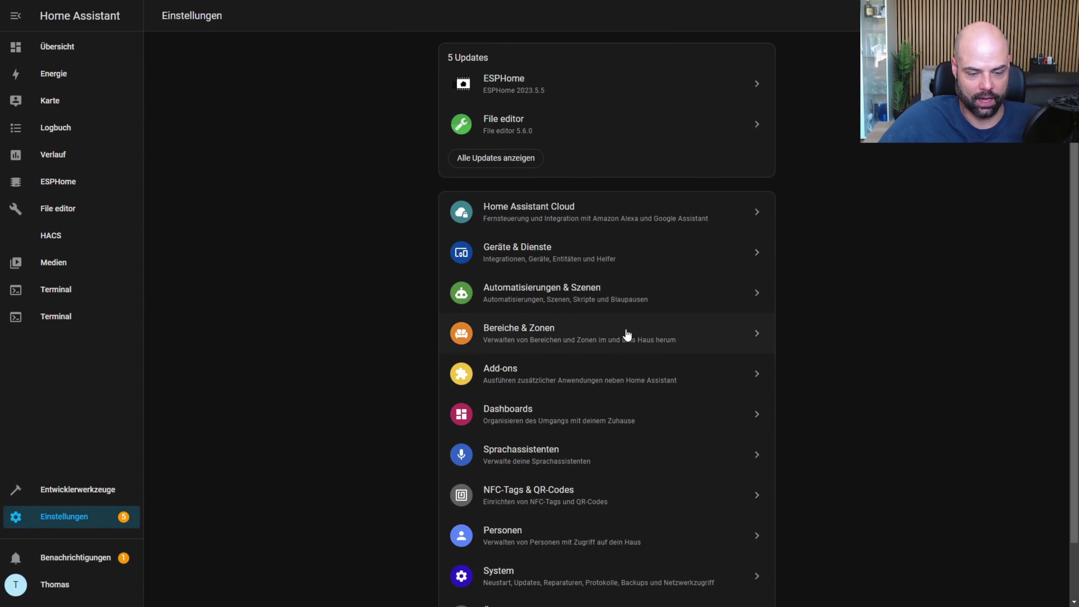
click(574, 261)
click(715, 15)
click(1015, 584)
click(503, 429)
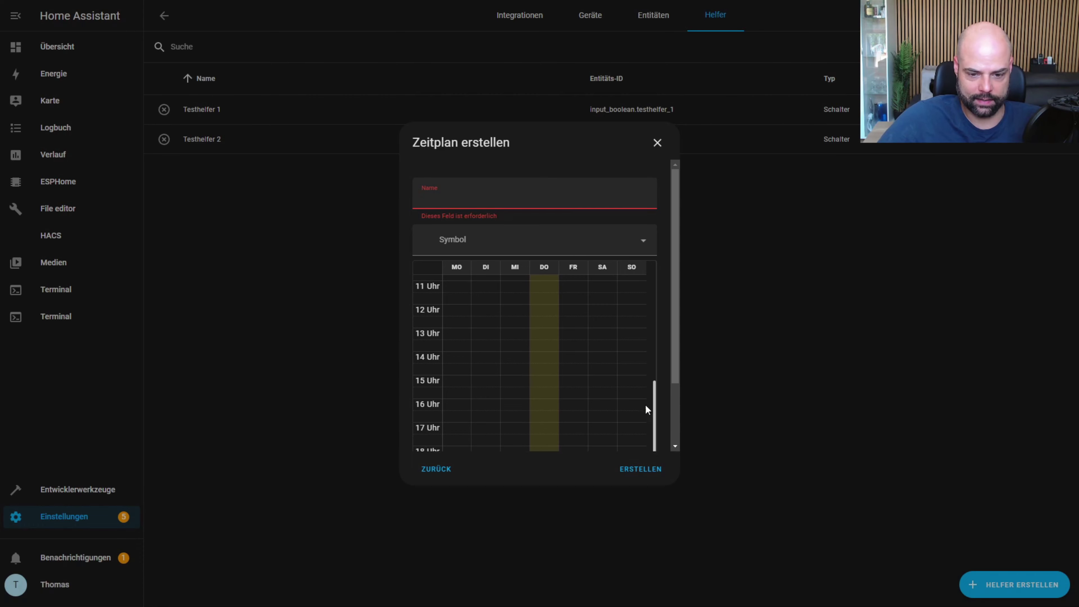
scroll(610, 374, down, 3)
scroll(605, 376, down, 2)
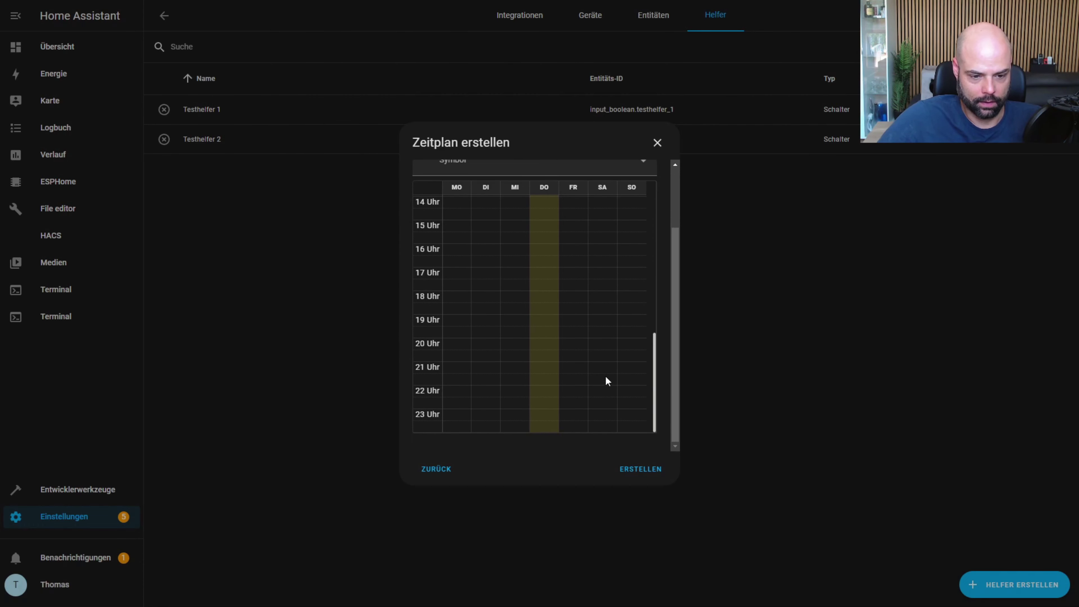
scroll(637, 382, up, 10)
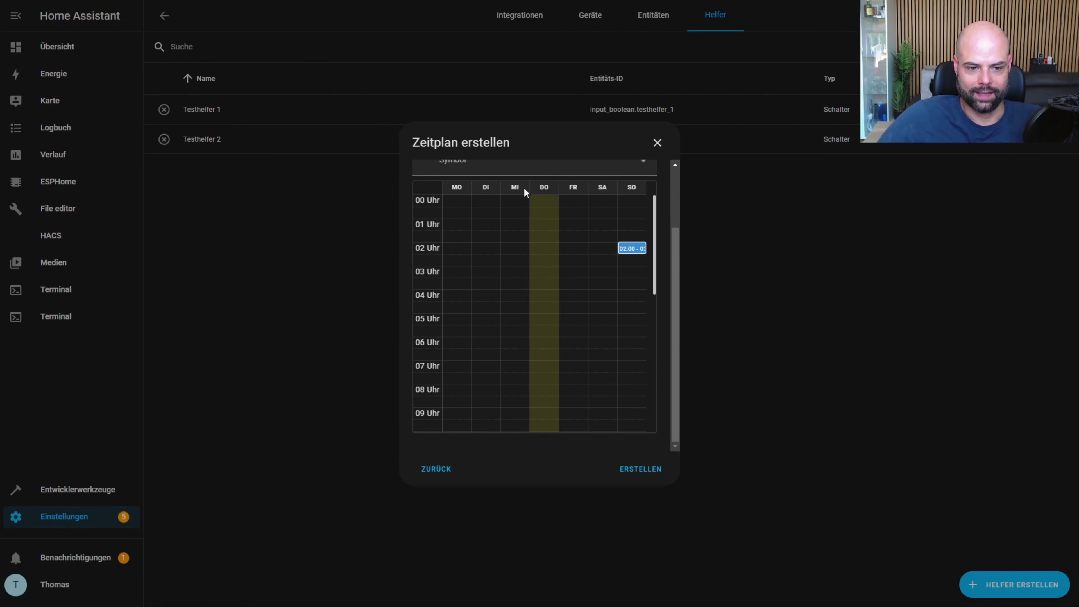
- Name the schedule helper BackupZeit and create it
scroll(573, 236, up, 2)
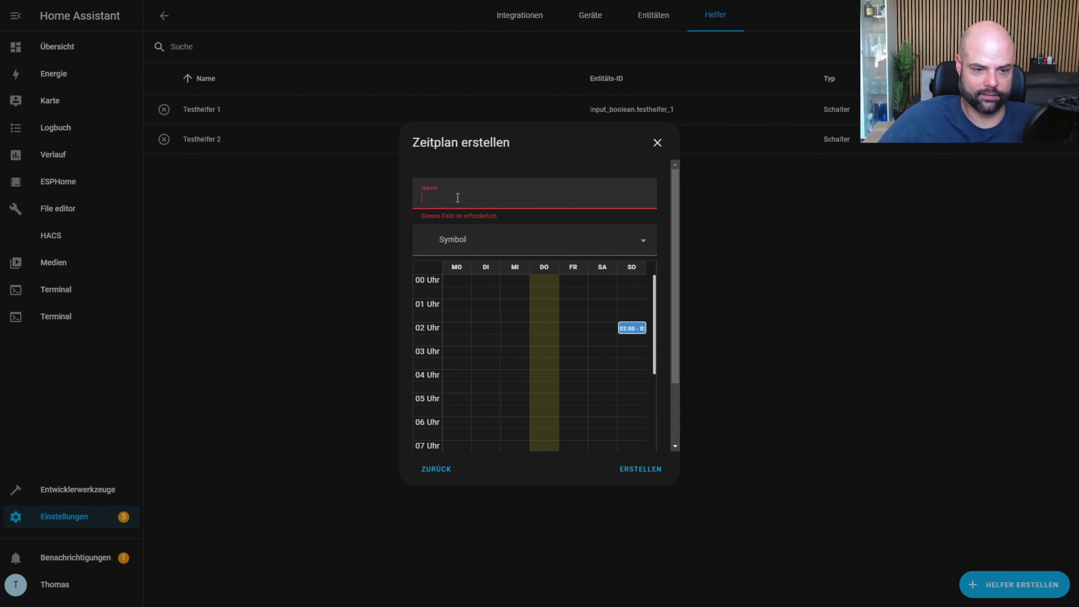
text(B)
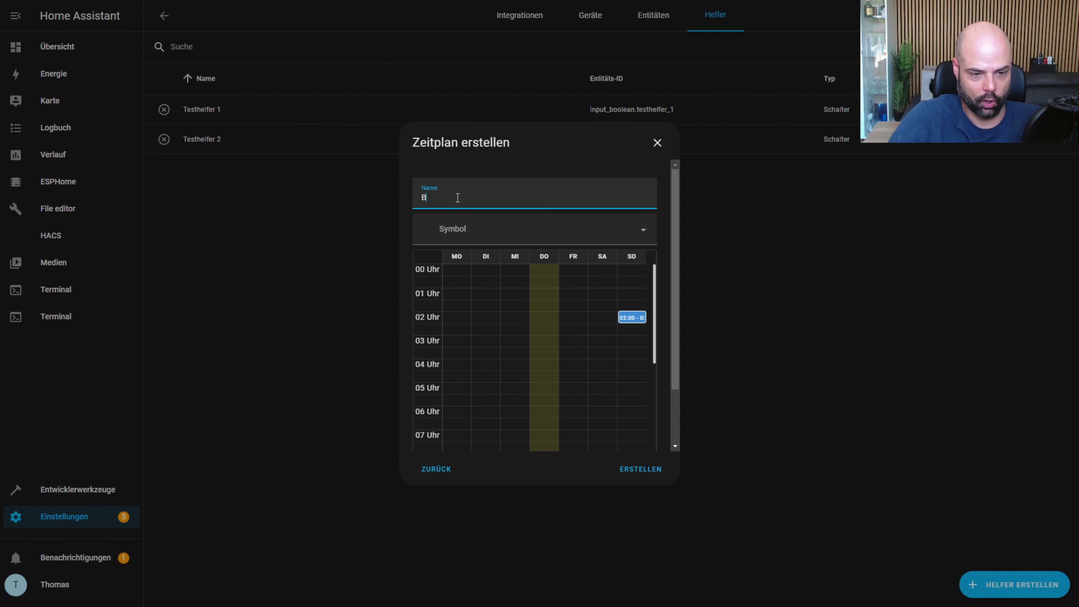
text(ackup)
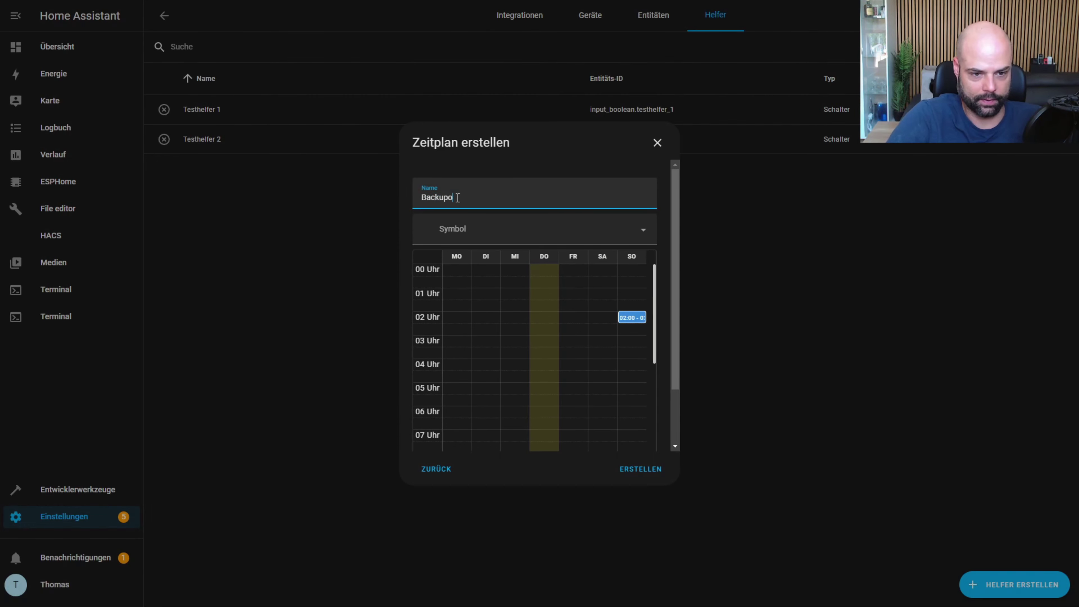
key(BackSpace)
text(pZeit)
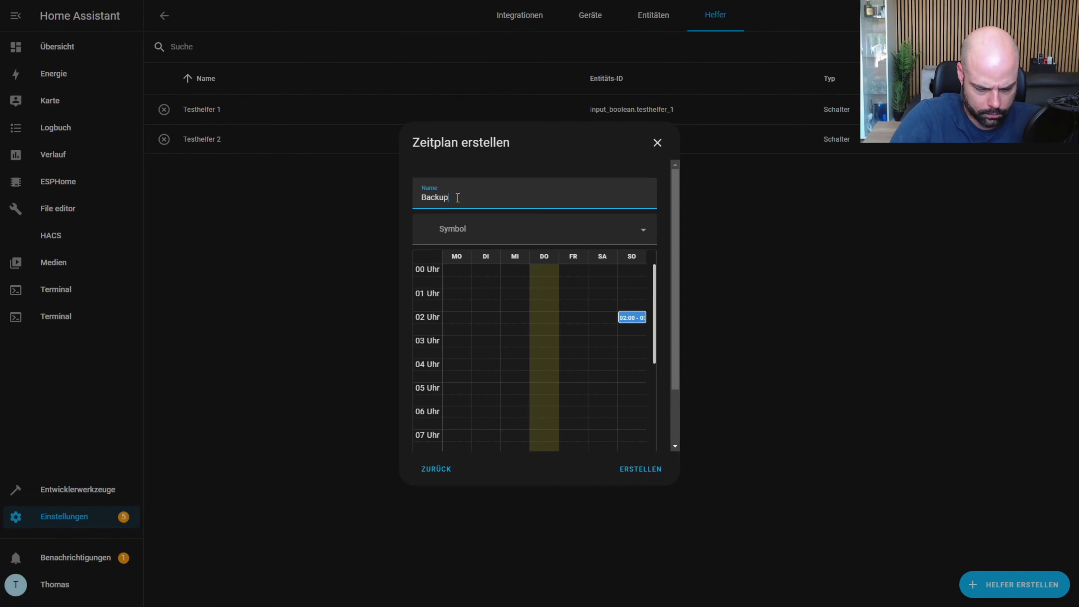
click(645, 473)
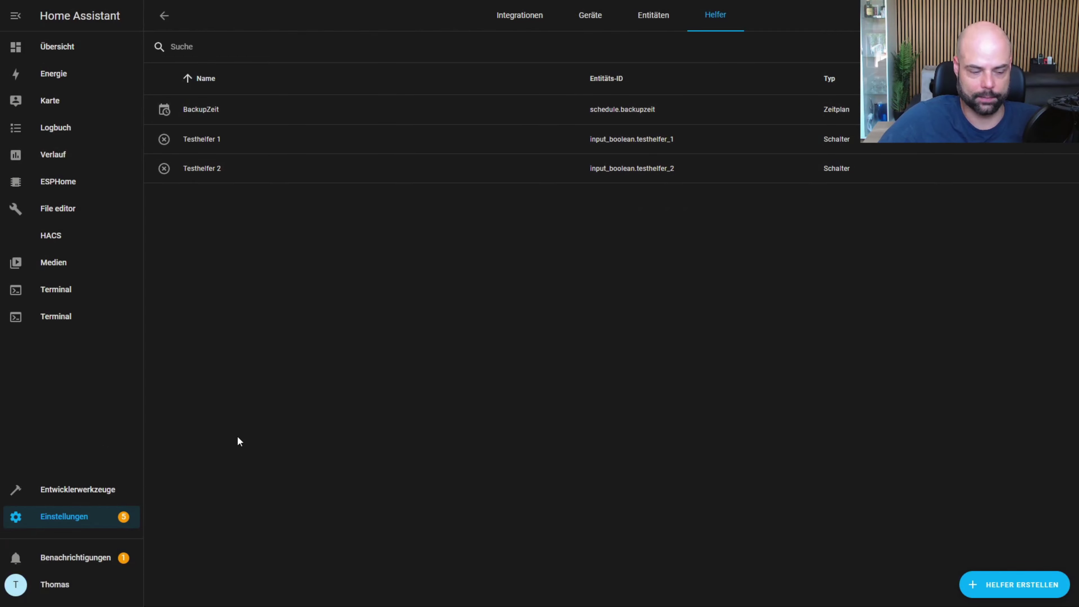
- Start a new empty automation in the automations and scenes settings
click(61, 522)
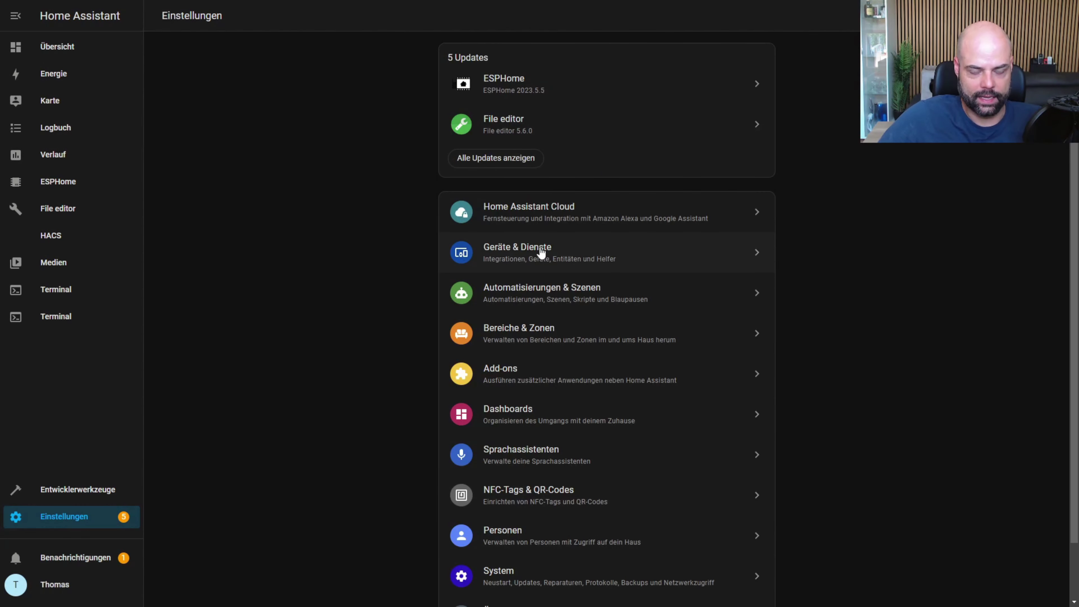
click(518, 302)
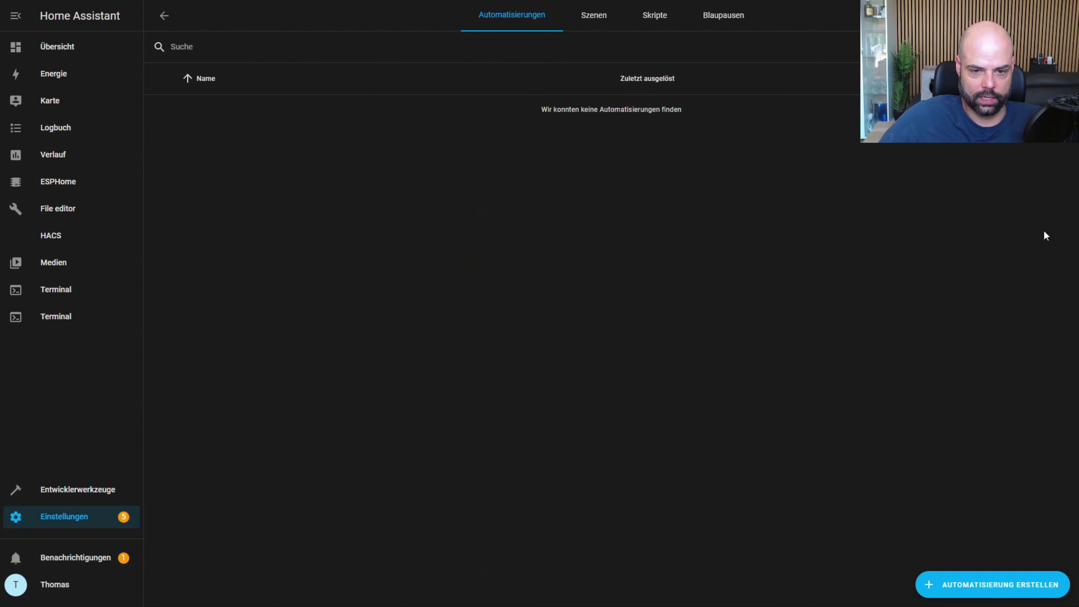
click(991, 585)
click(523, 272)
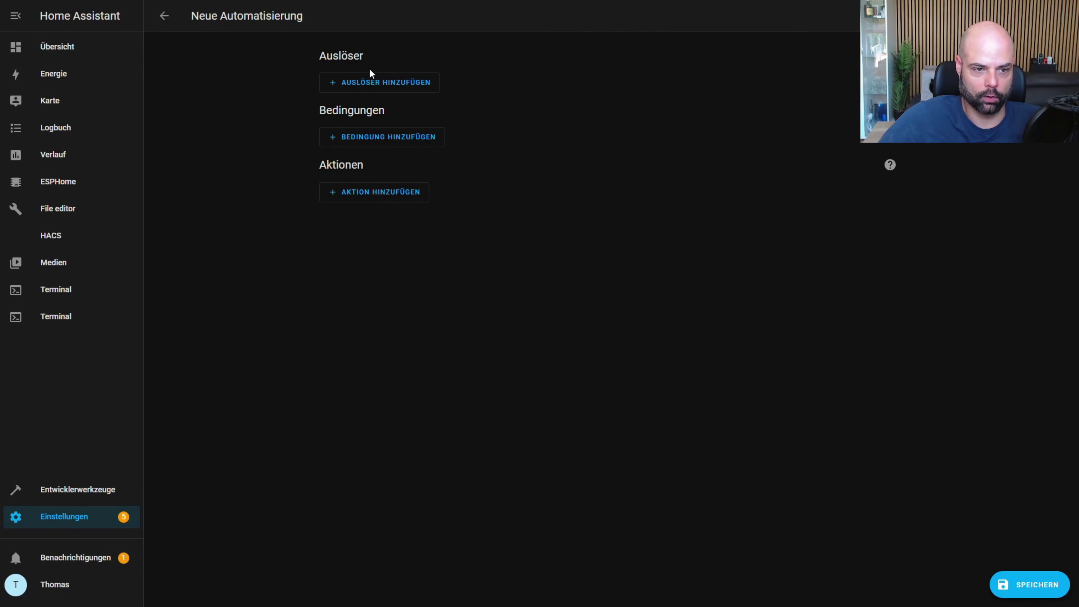
- Add a state (Zustand) trigger that fires when the BackupZeit entity changes to An
click(377, 82)
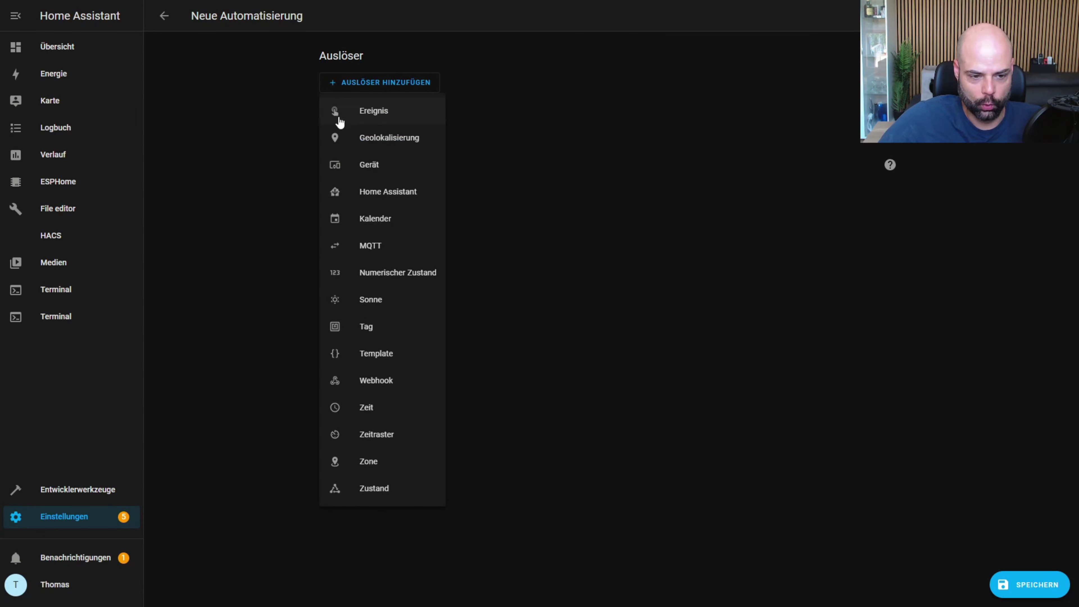
click(374, 489)
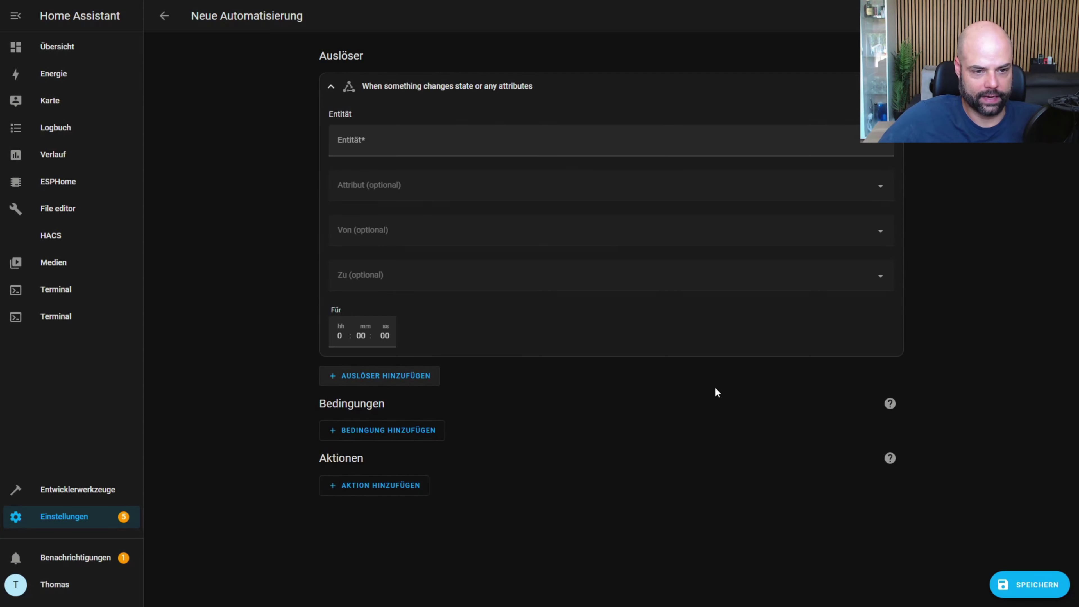
click(387, 144)
text(ba)
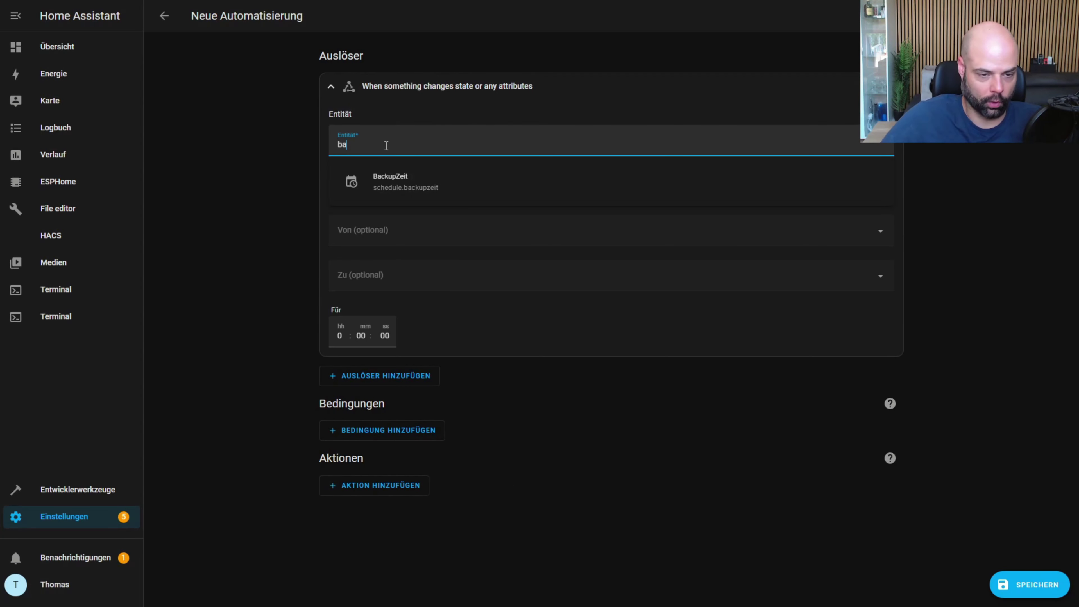
click(407, 200)
click(410, 311)
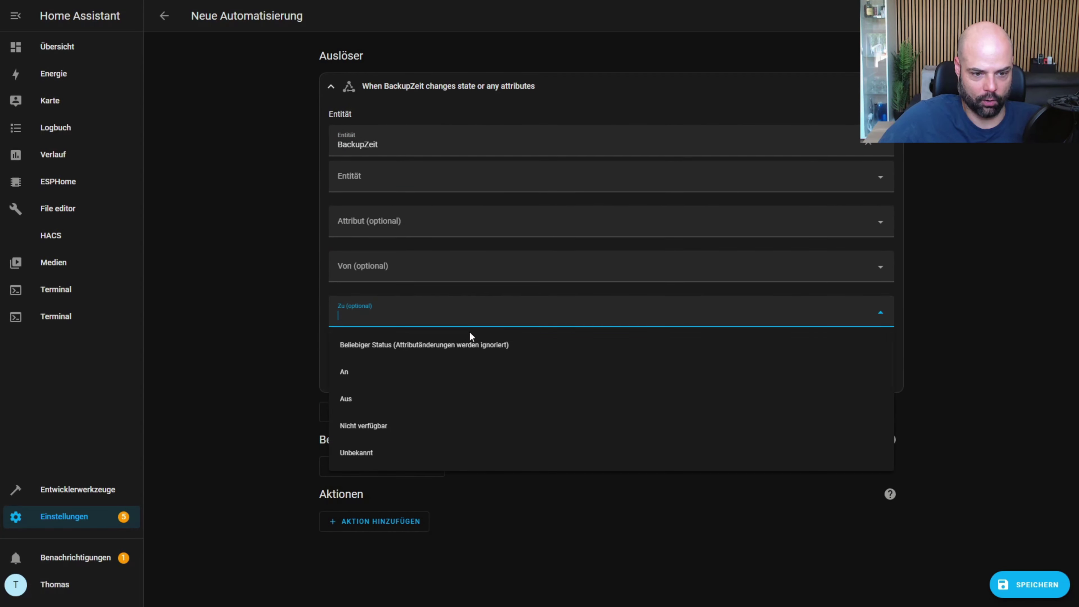
click(375, 378)
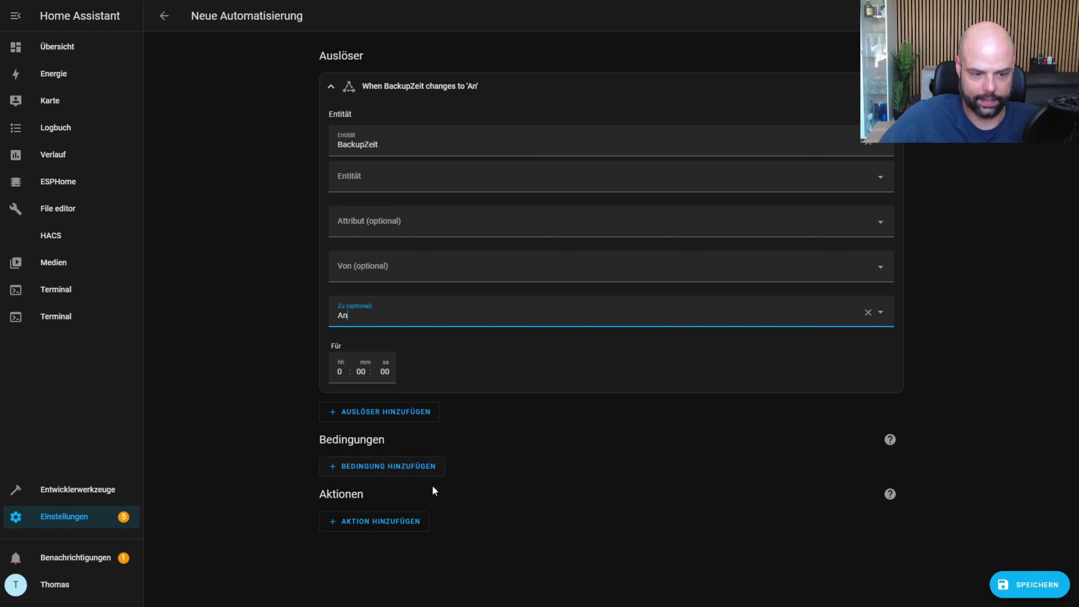
- Add a service call action that runs Home Assistant Supervisor: Create a full backup
click(368, 526)
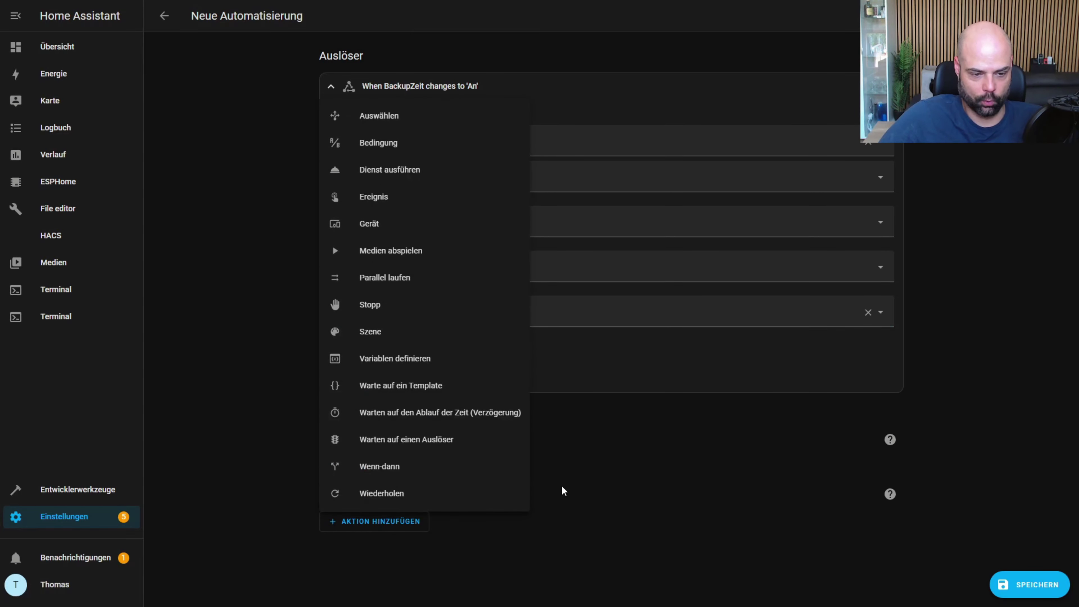
click(414, 170)
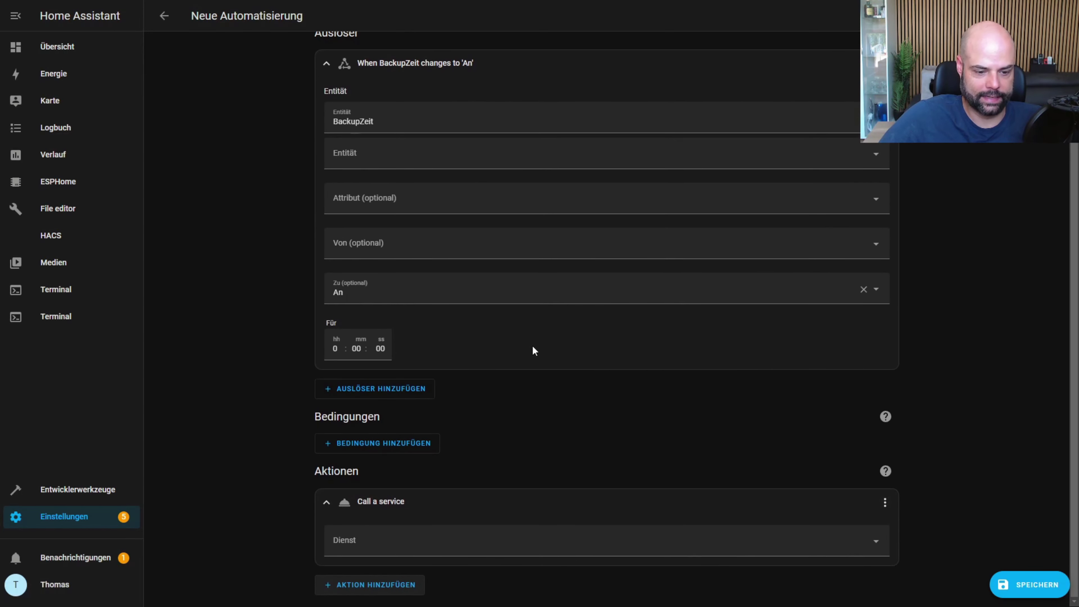
click(393, 544)
text(backu)
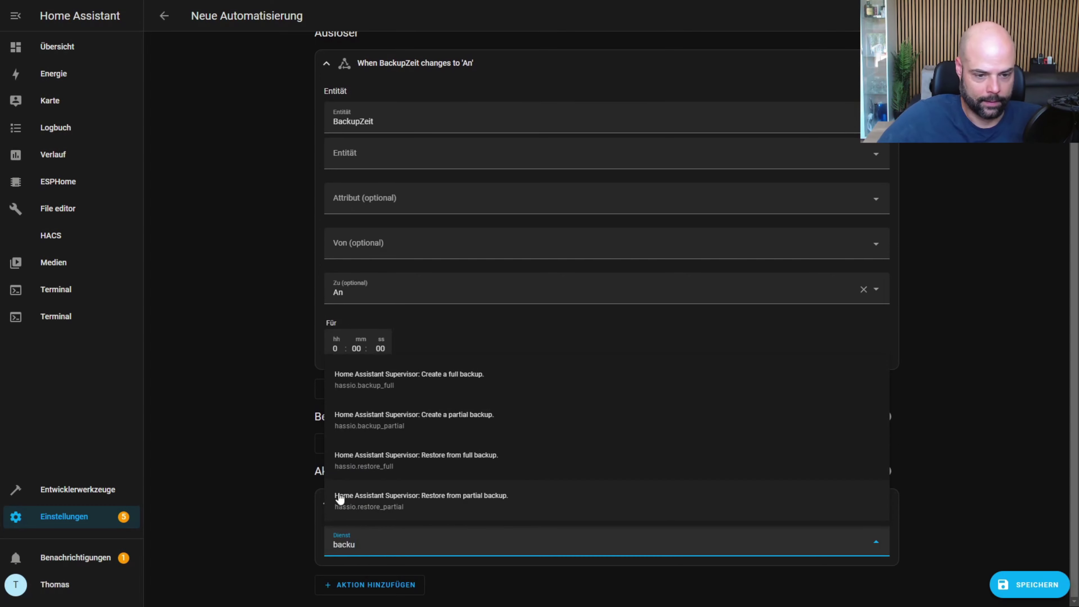
click(482, 383)
- Review the full backup action's name and compression options, switching compression off and back on
scroll(897, 380, down, 5)
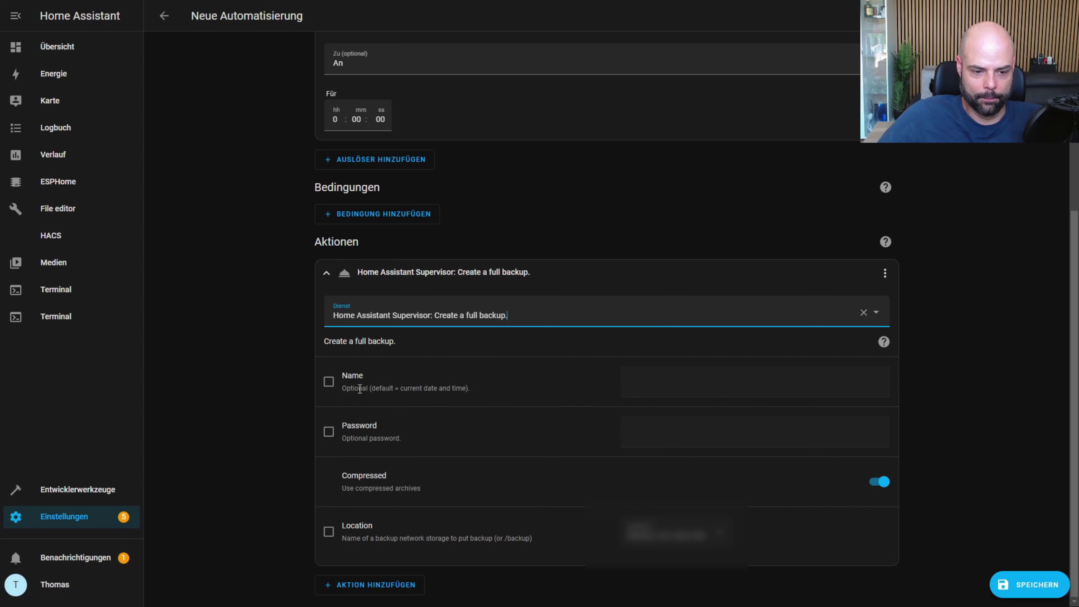
drag(403, 390, 470, 389)
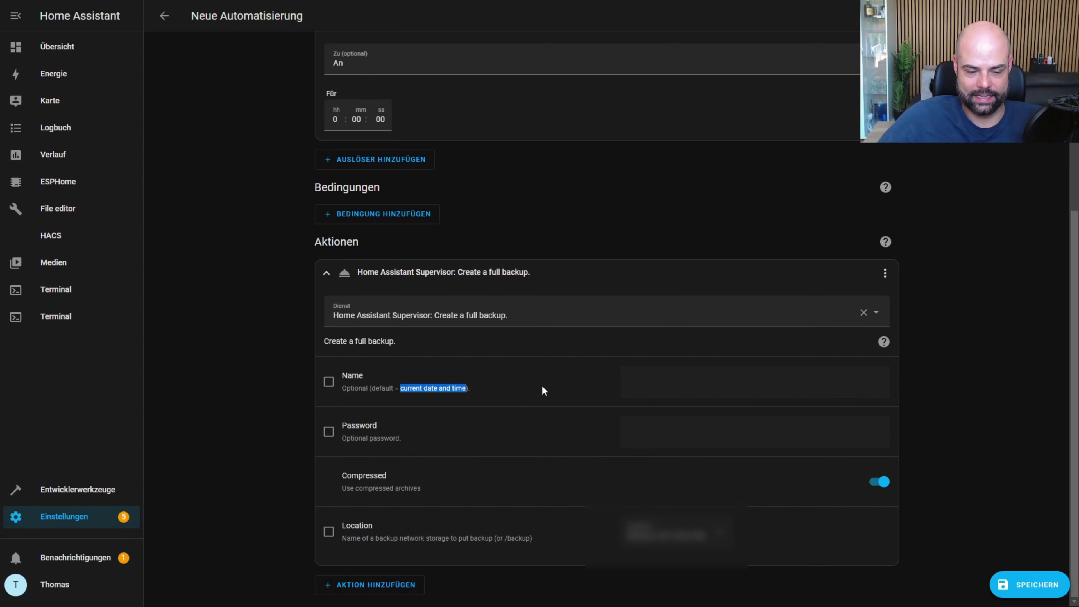
click(521, 395)
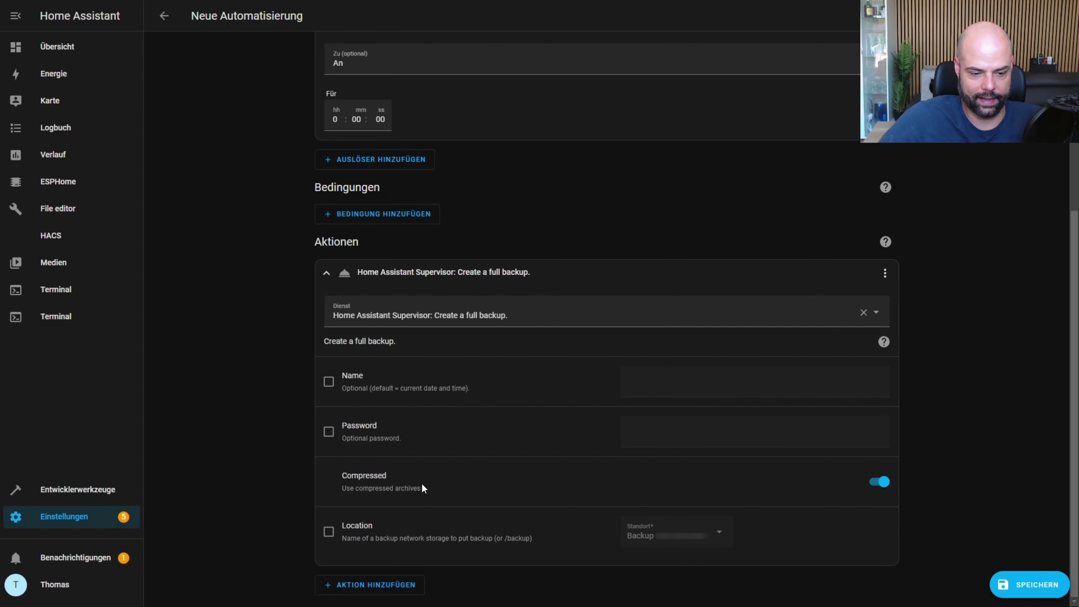
click(879, 483)
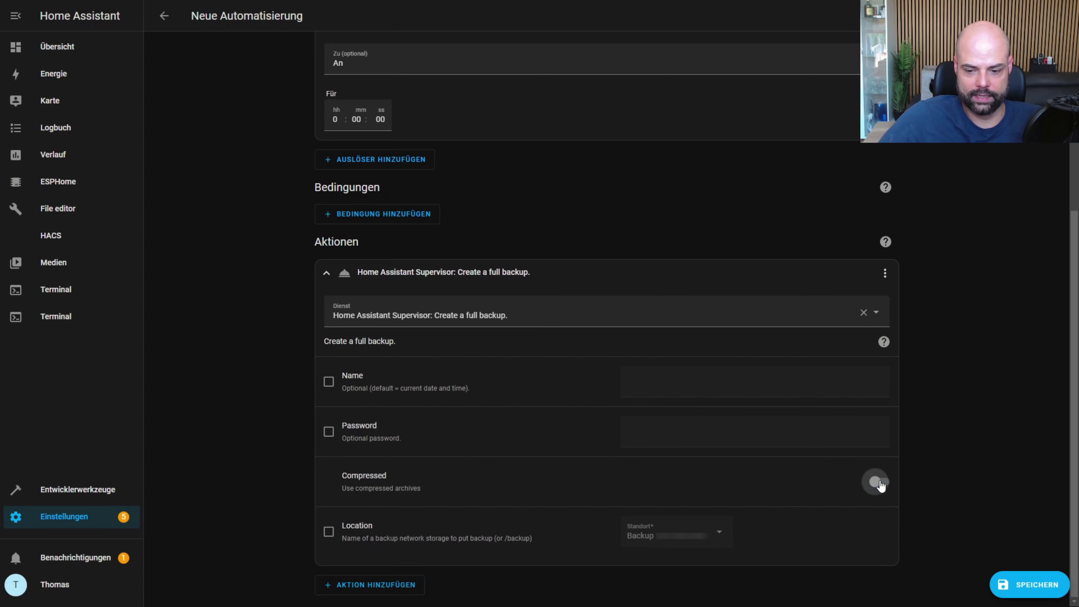
click(879, 483)
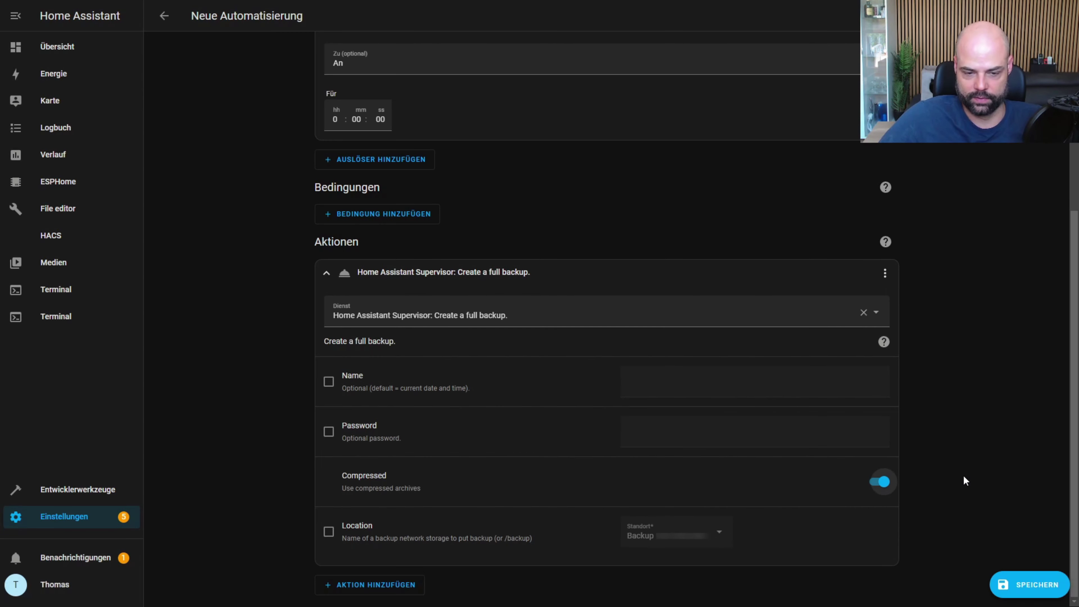
- Save the automation under the name AutoBackup
click(1034, 585)
drag(557, 281, 403, 273)
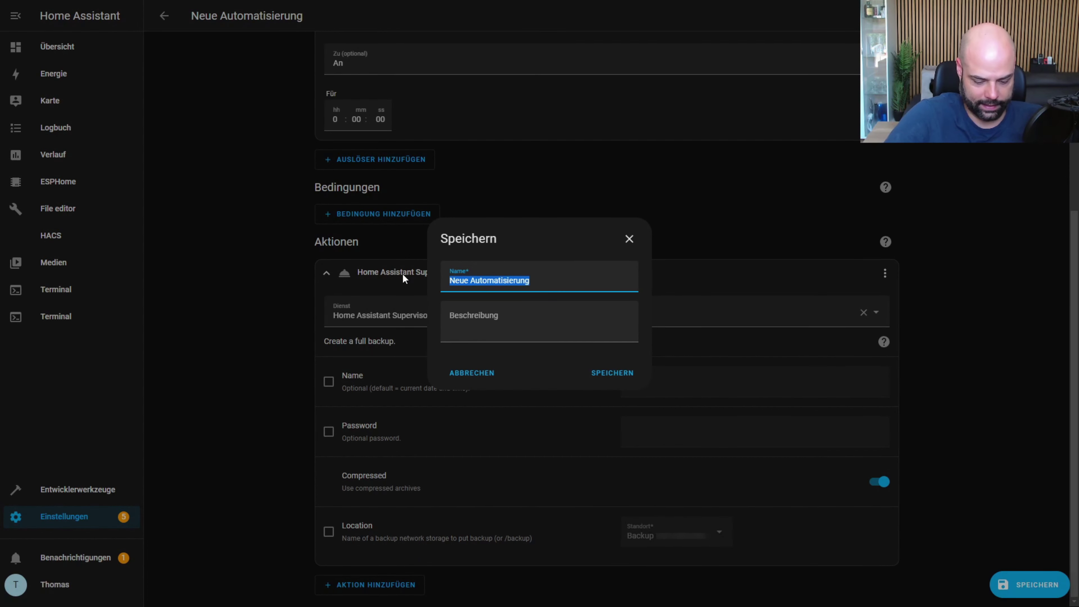
text(AutoBackup)
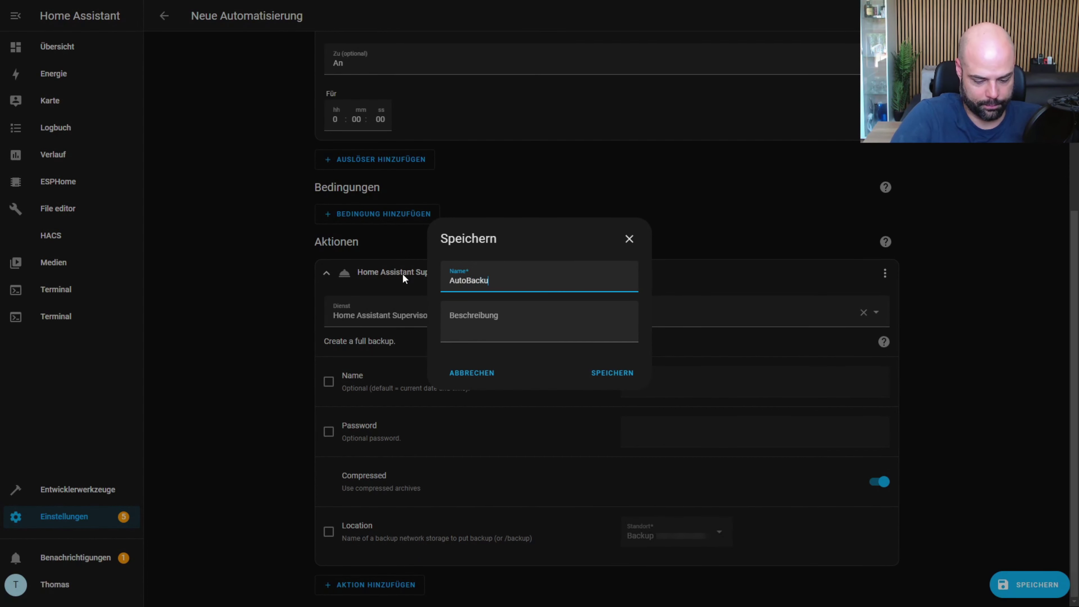
click(610, 376)
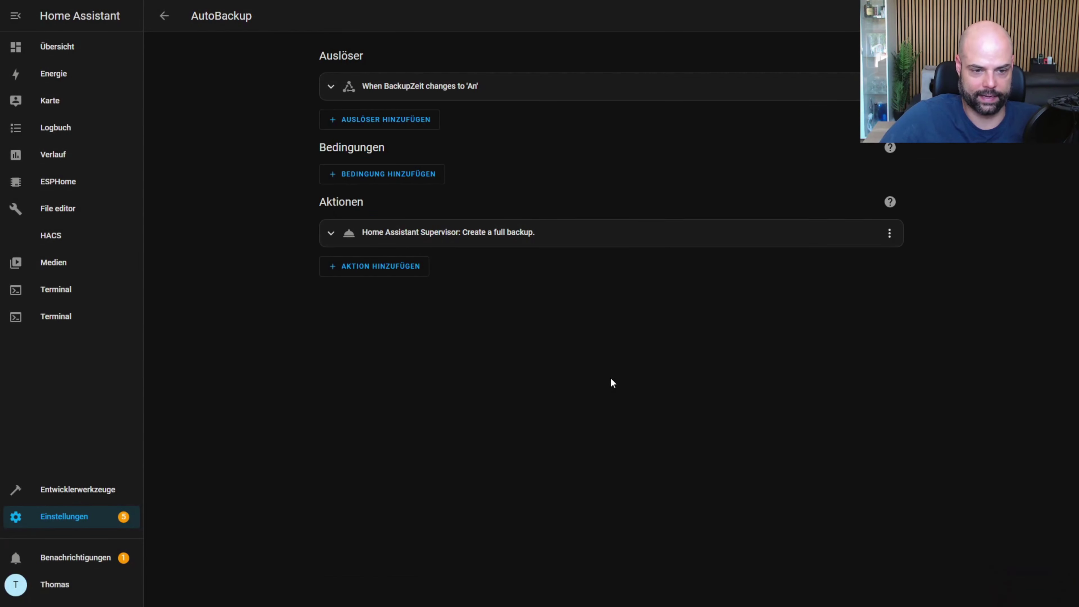